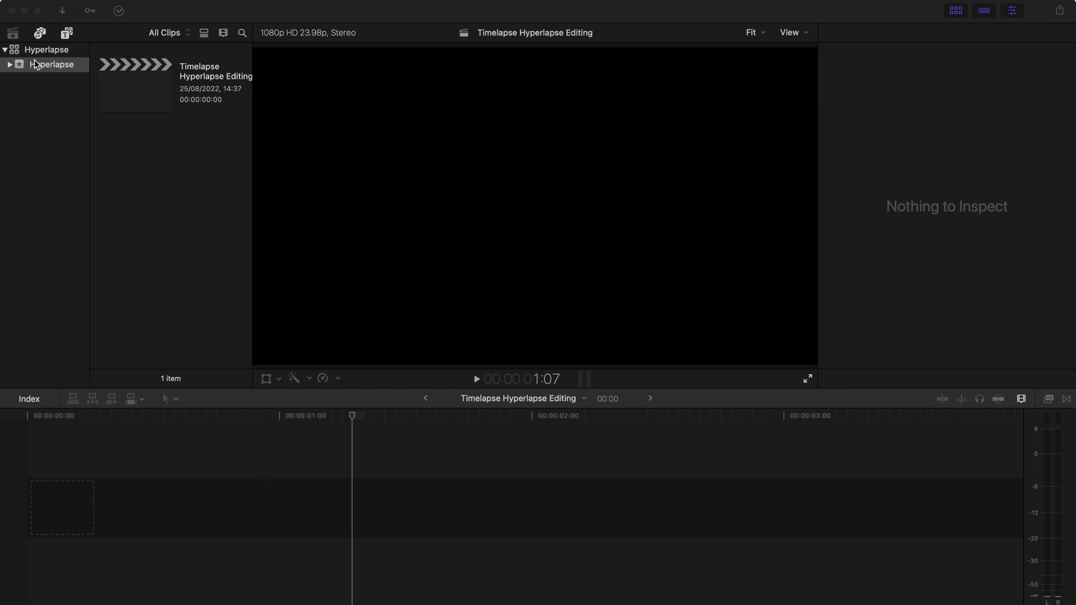
# Import all photos from the Tut Hyperlapse folder into the Hyperlapse event
pyautogui.click(51, 65)
pyautogui.moveTo(108, 8)
pyautogui.click(107, 7)
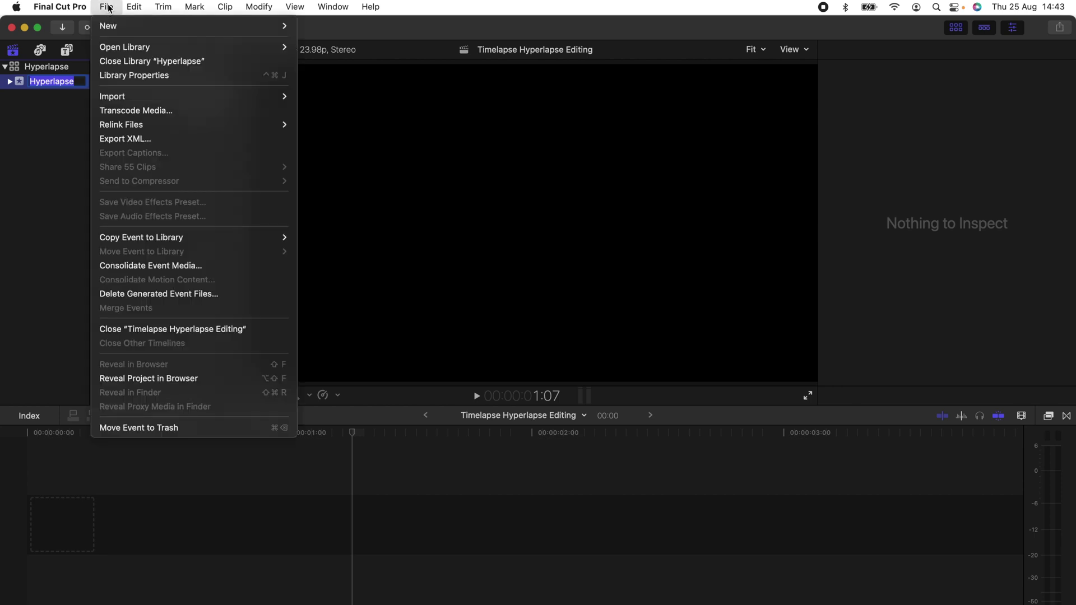
pyautogui.moveTo(198, 98)
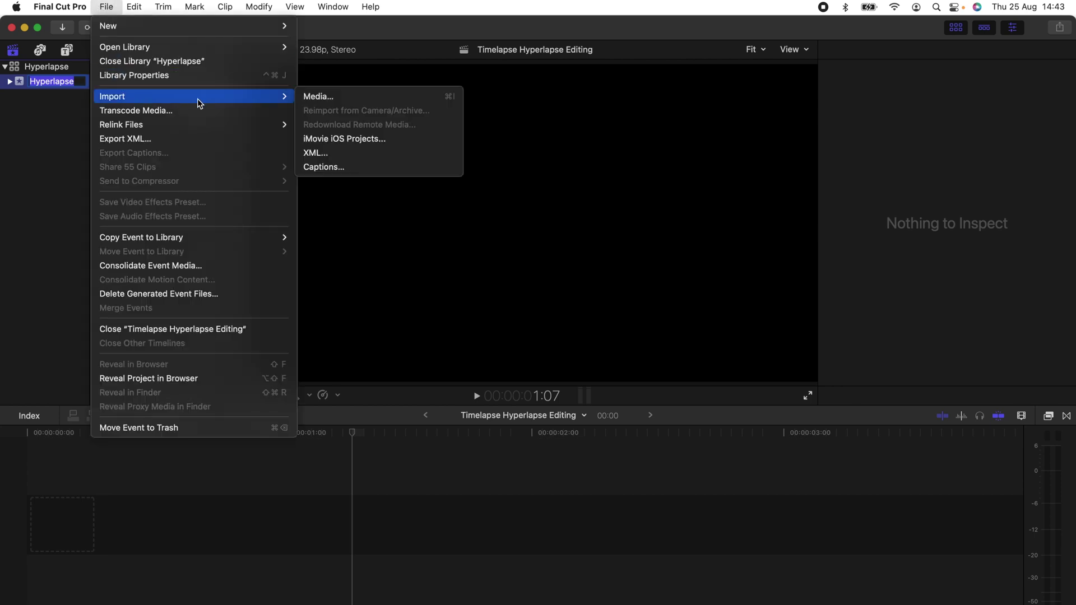
pyautogui.click(325, 94)
pyautogui.click(66, 148)
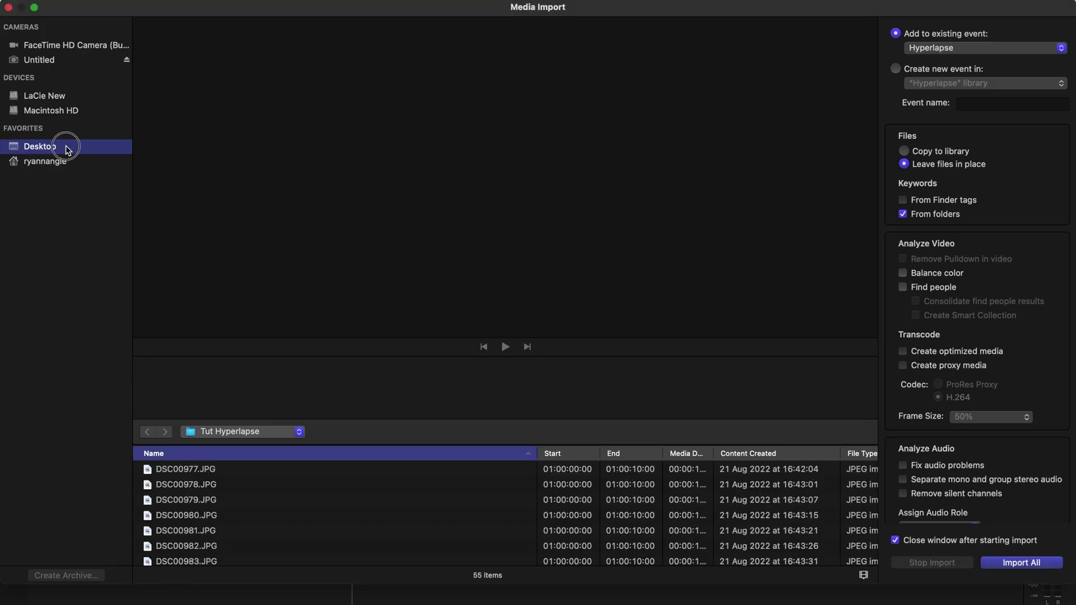
pyautogui.scroll(-10, 277, 494)
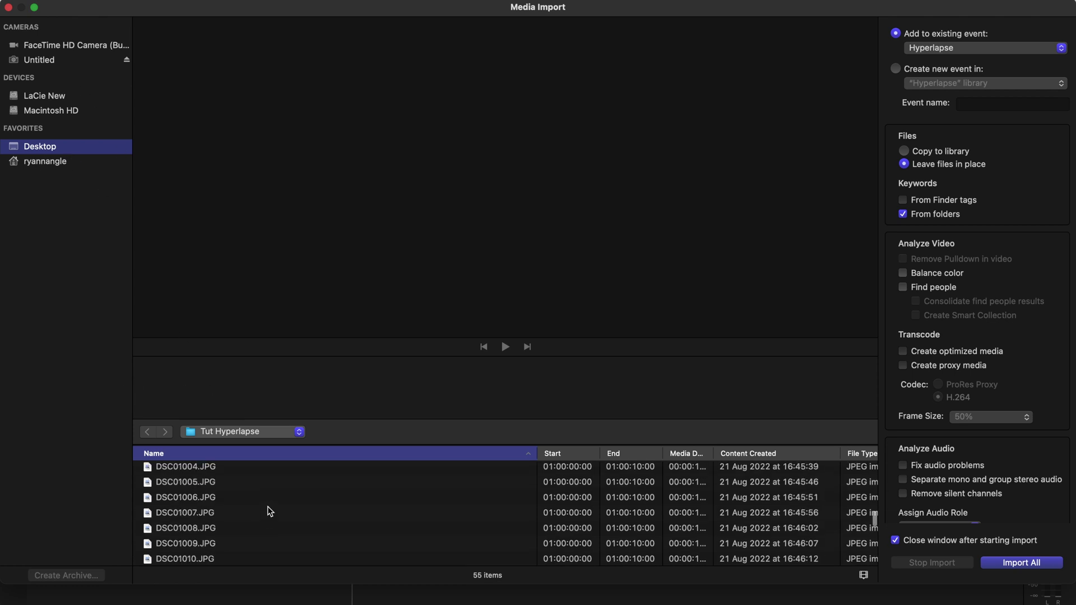
pyautogui.scroll(10, 283, 506)
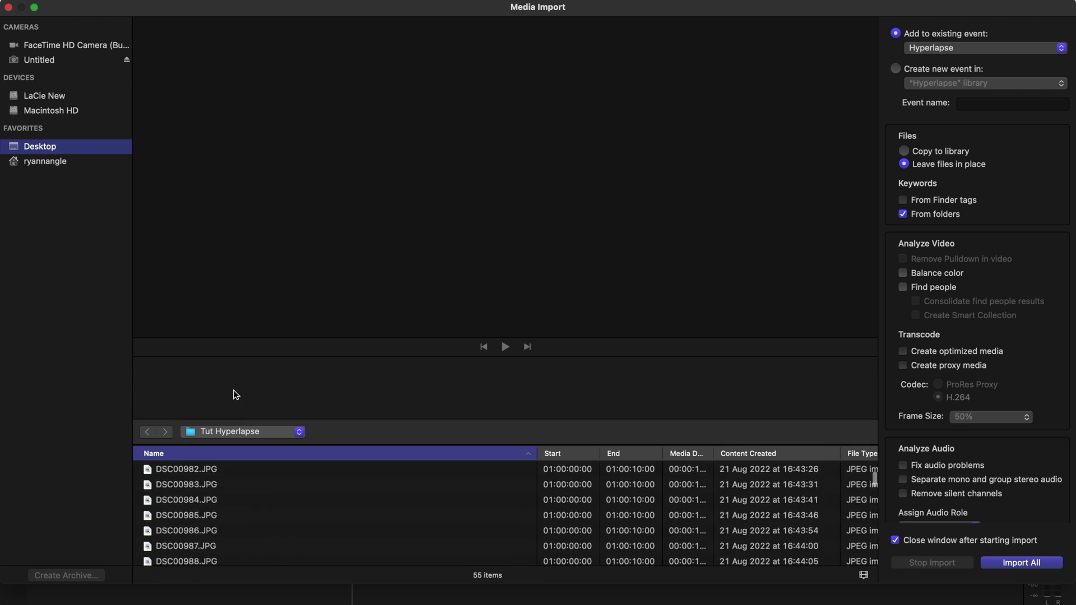
pyautogui.click(293, 433)
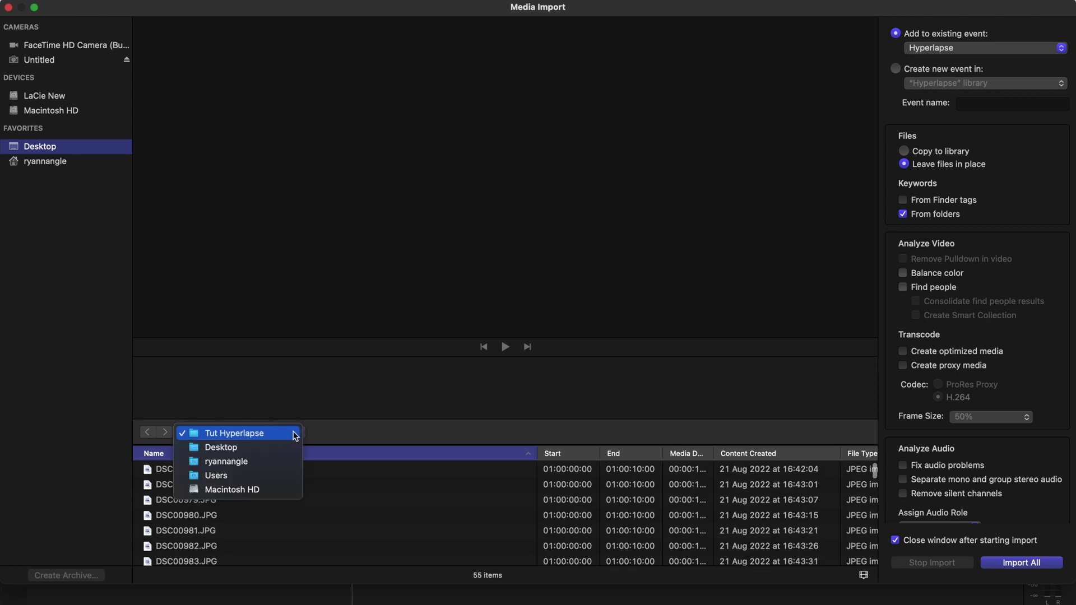
pyautogui.click(371, 531)
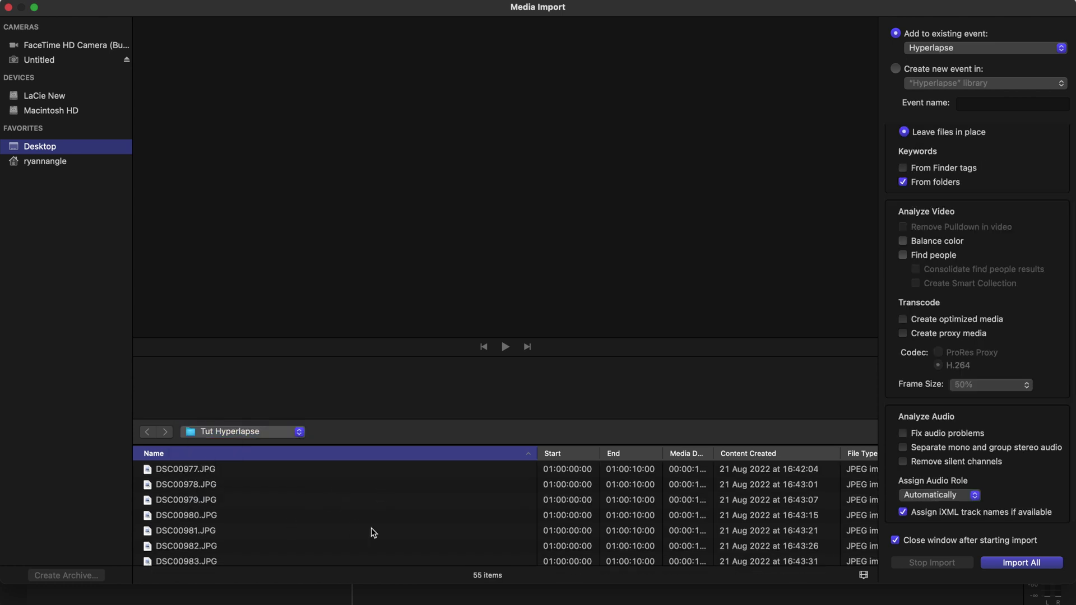
pyautogui.click(1015, 563)
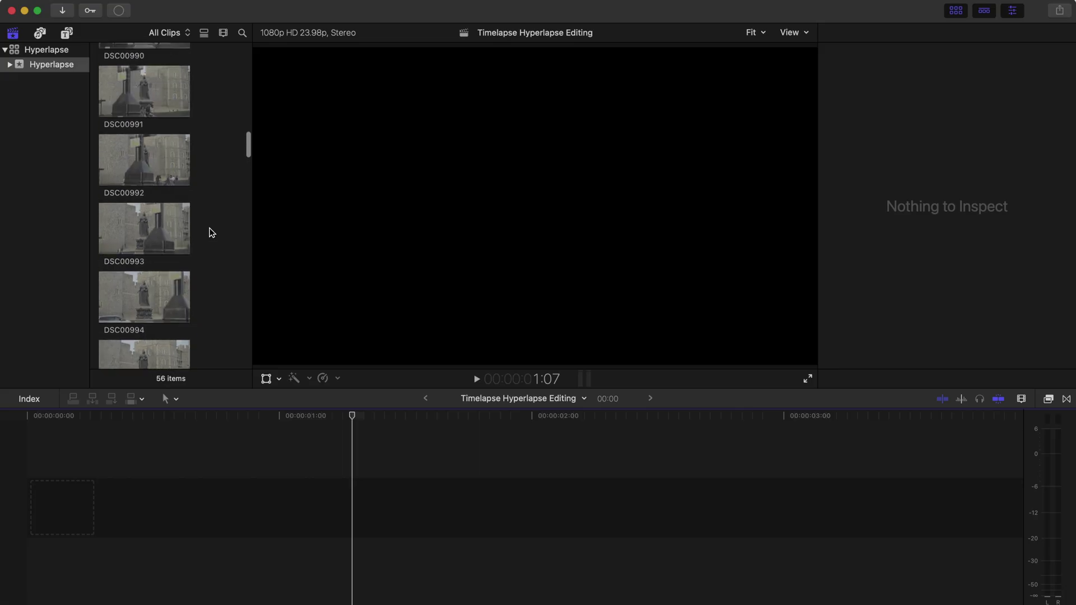
# Shrink the clip thumbnails into a compact grid
pyautogui.scroll(1, 212, 233)
pyautogui.click(223, 32)
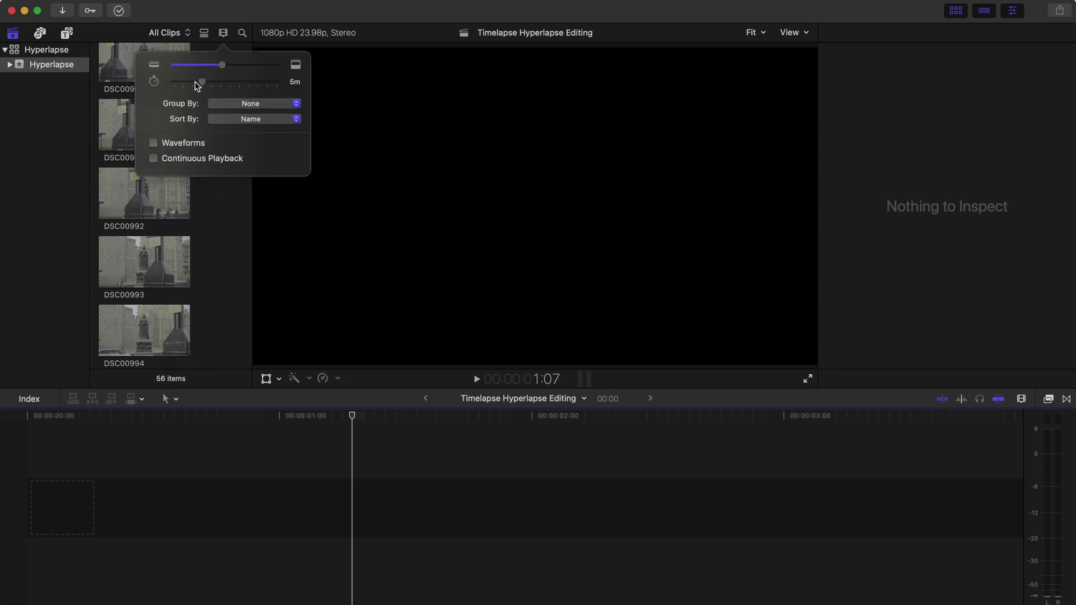
pyautogui.moveTo(222, 64); pyautogui.dragTo(179, 65)
pyautogui.click(183, 217)
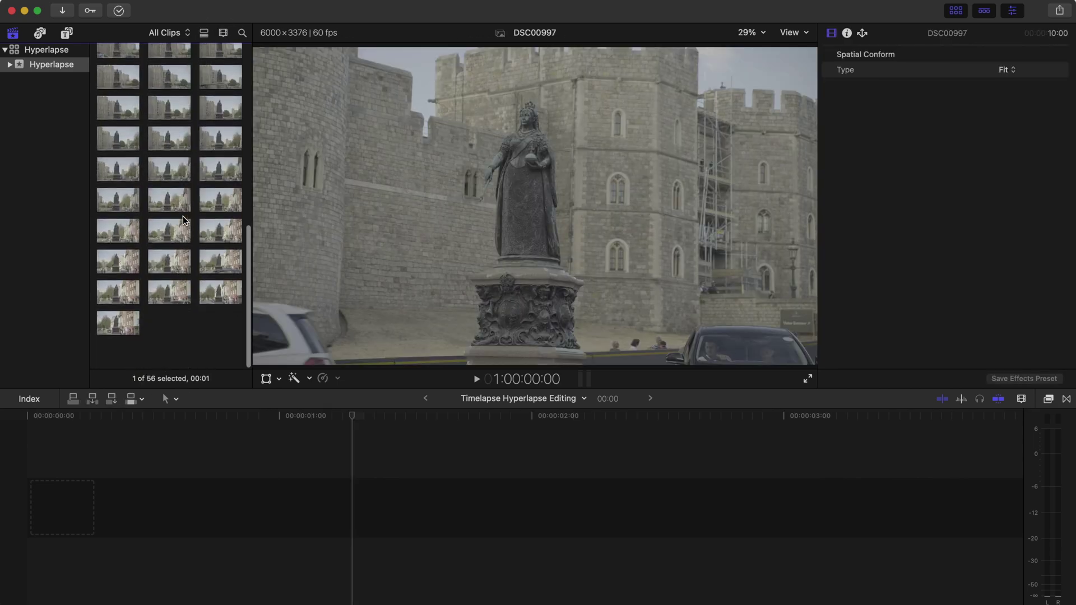
# Select all 55 imported stills and focus the empty project timeline
pyautogui.scroll(1, 174, 264)
pyautogui.scroll(3, 168, 336)
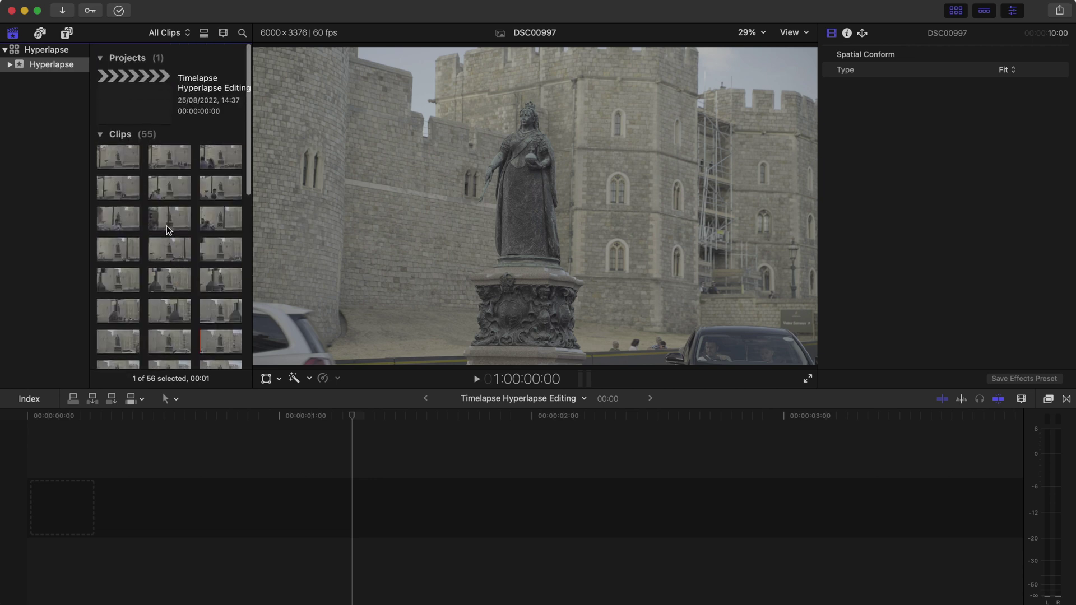
pyautogui.scroll(-3, 168, 336)
pyautogui.click(173, 344)
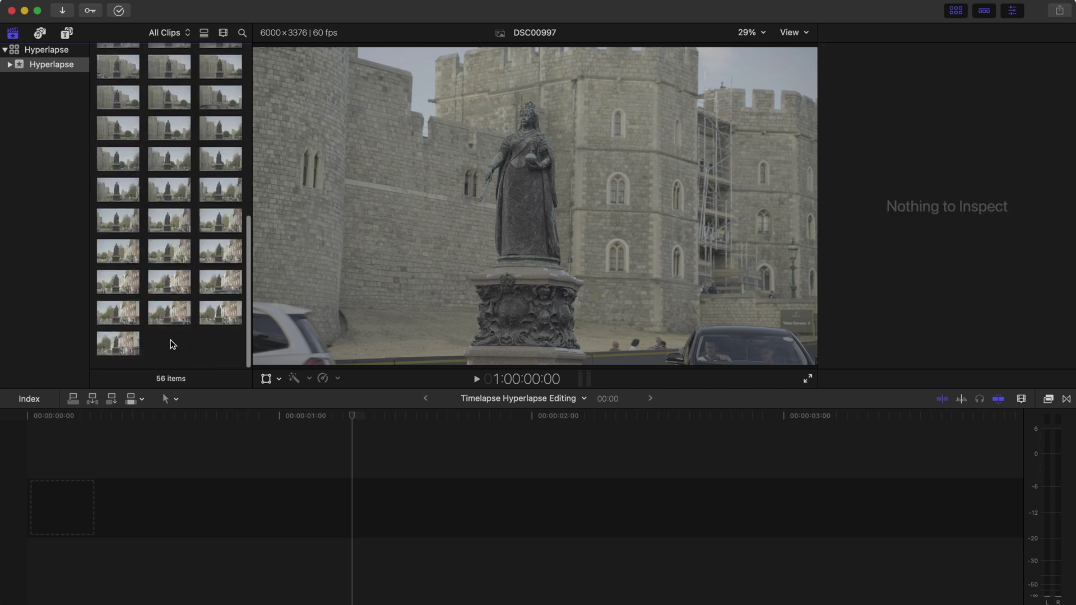
pyautogui.moveTo(240, 354); pyautogui.dragTo(161, 344)
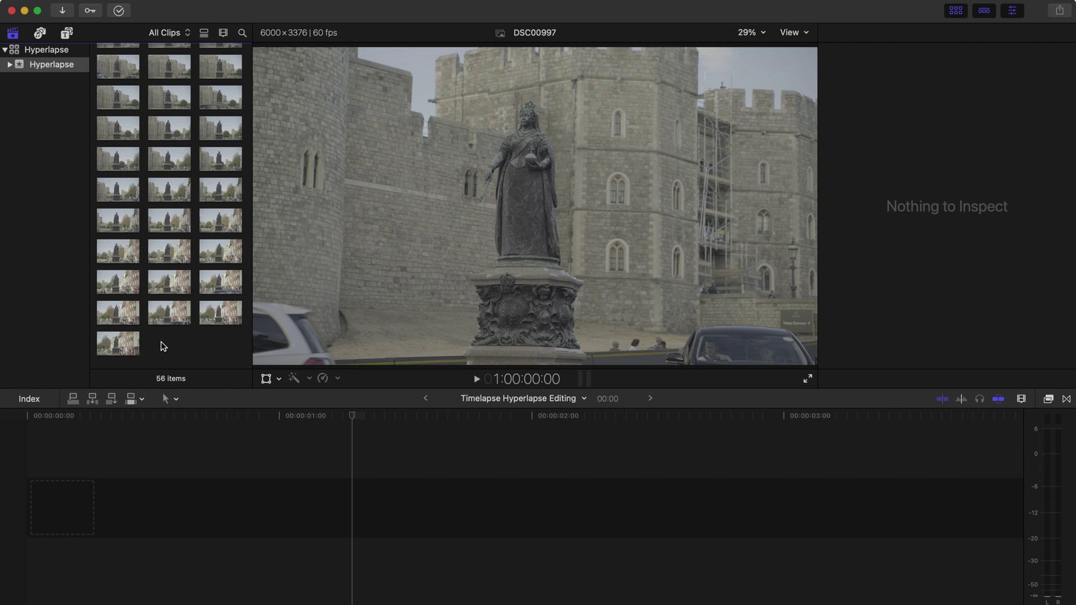
pyautogui.press('super+a')
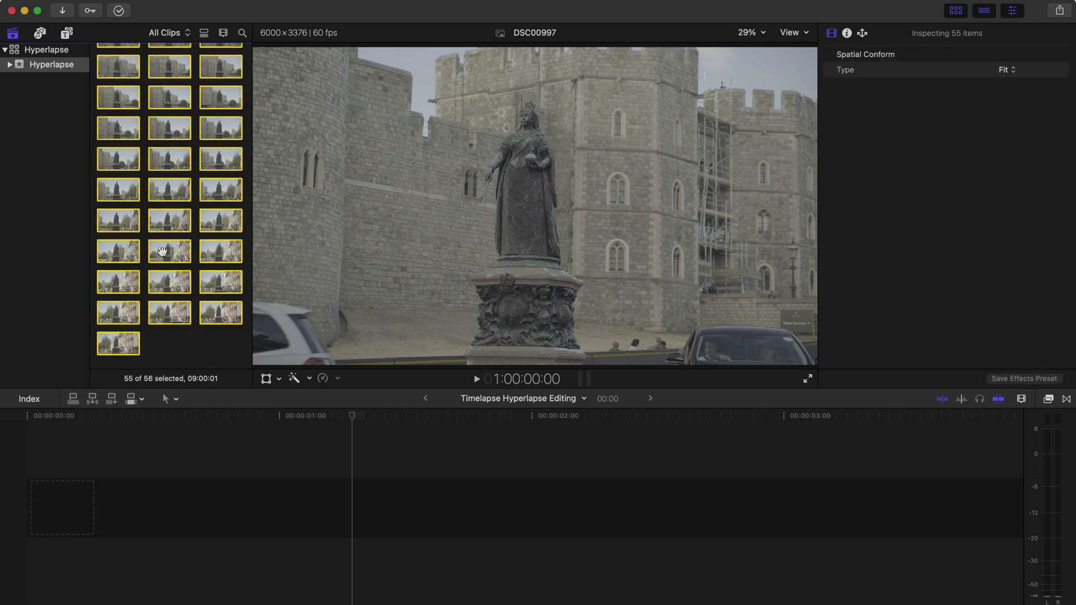
pyautogui.scroll(10, 163, 245)
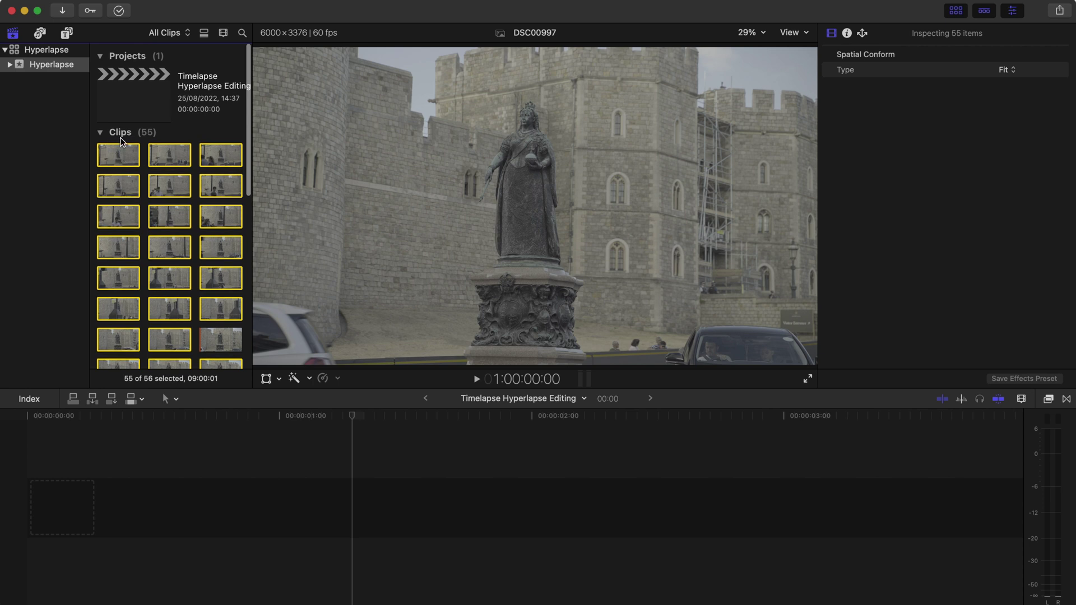
pyautogui.click(133, 432)
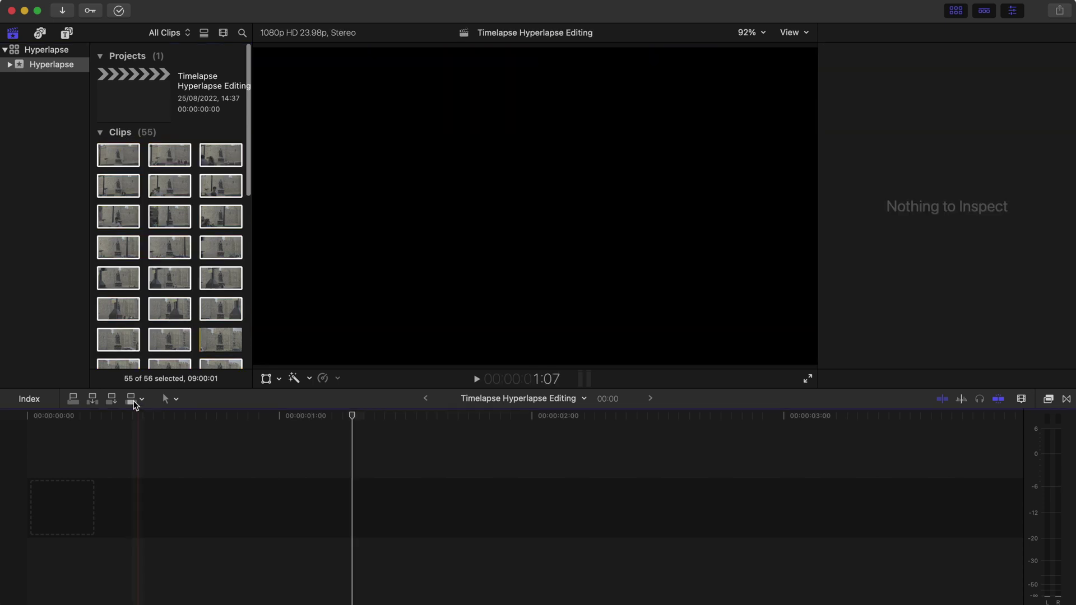
# Append the 55 stills to the timeline and change every clip's duration to 1 frame
pyautogui.click(132, 399)
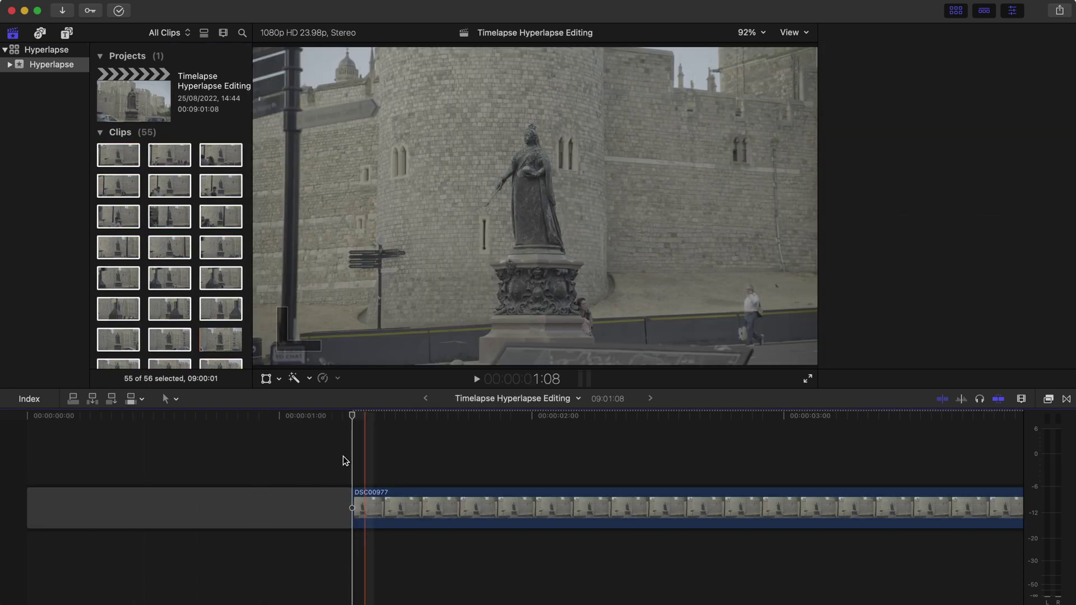
pyautogui.hotkey('shift', 'z')
pyautogui.press('super+a')
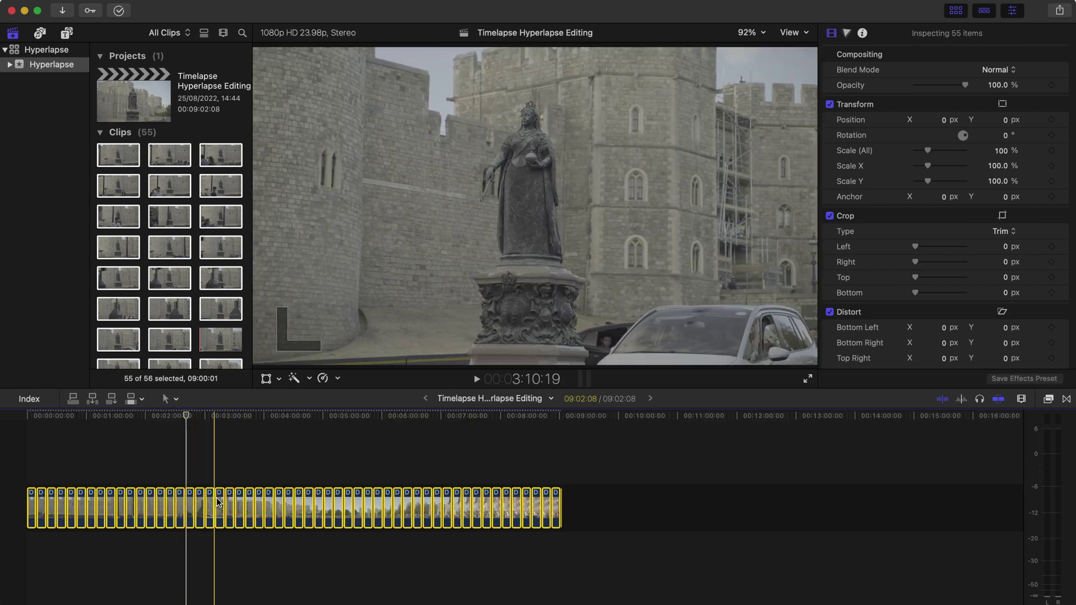
pyautogui.rightClick(217, 501)
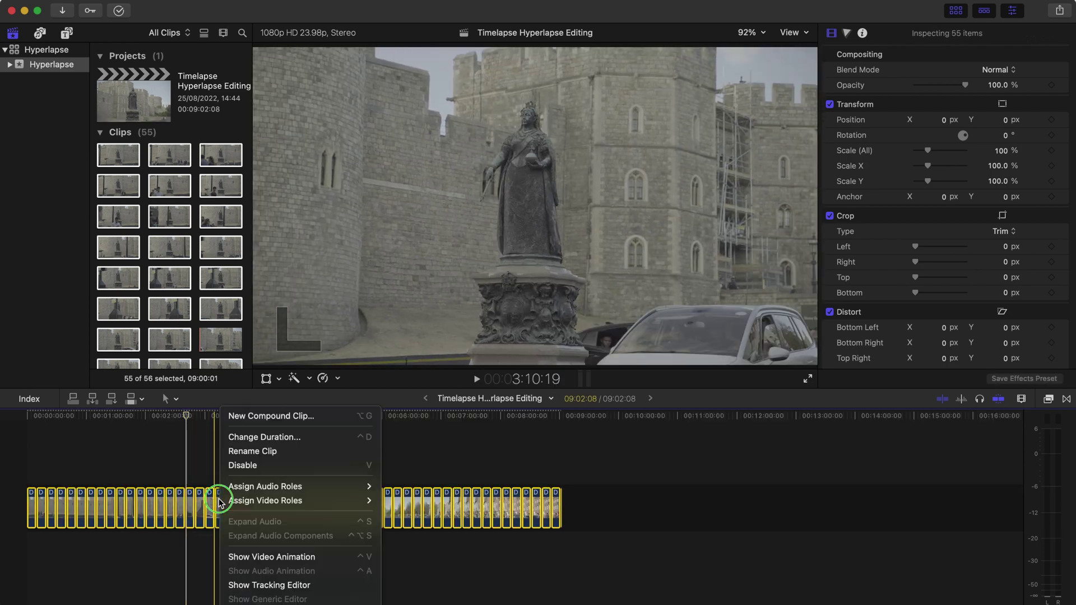
pyautogui.click(270, 441)
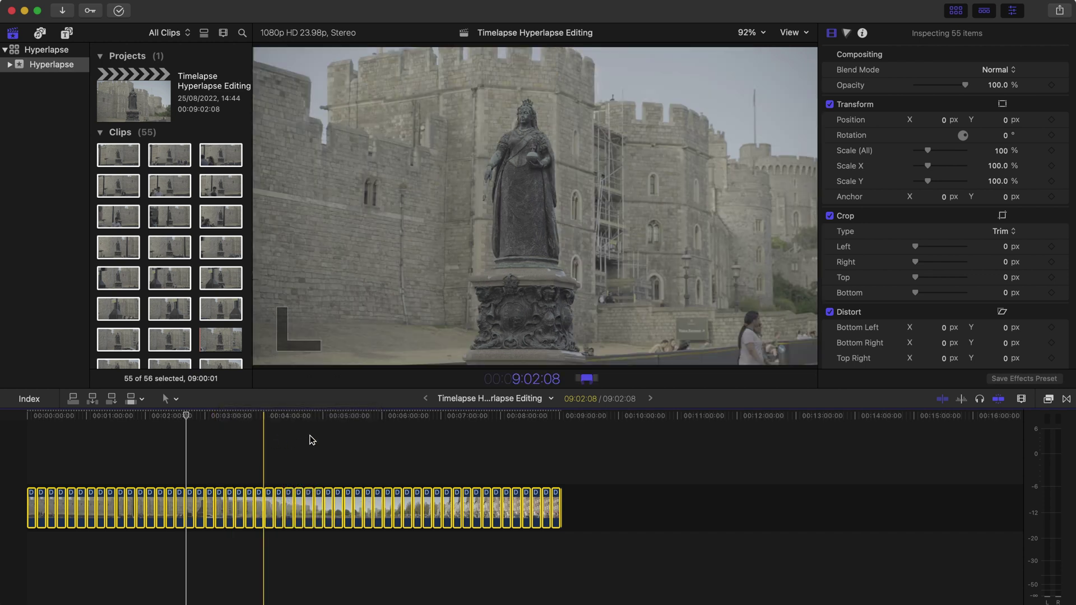
pyautogui.write('1')
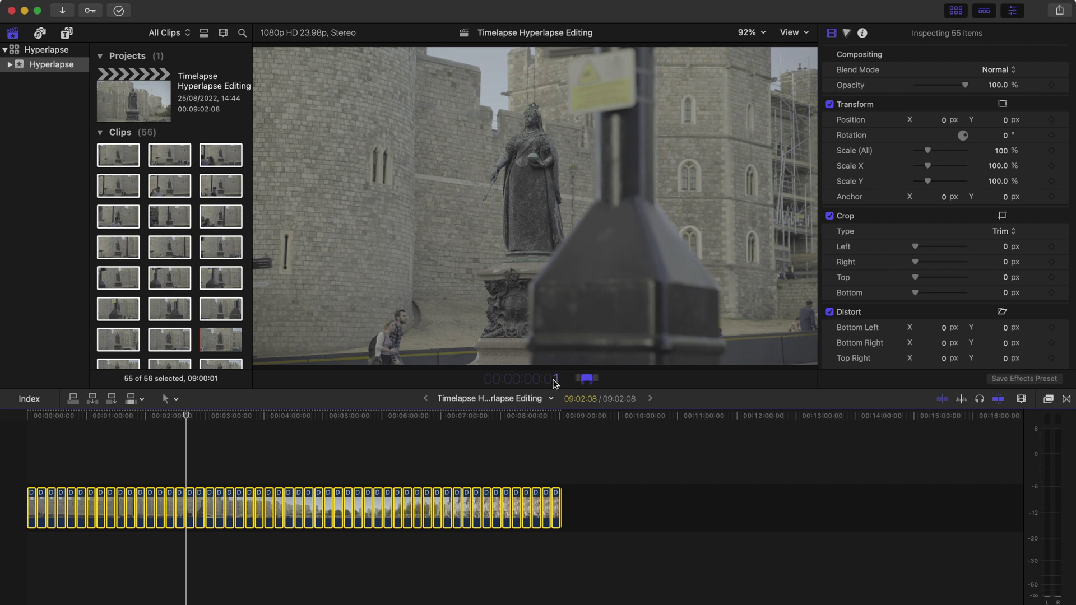
pyautogui.press('Return')
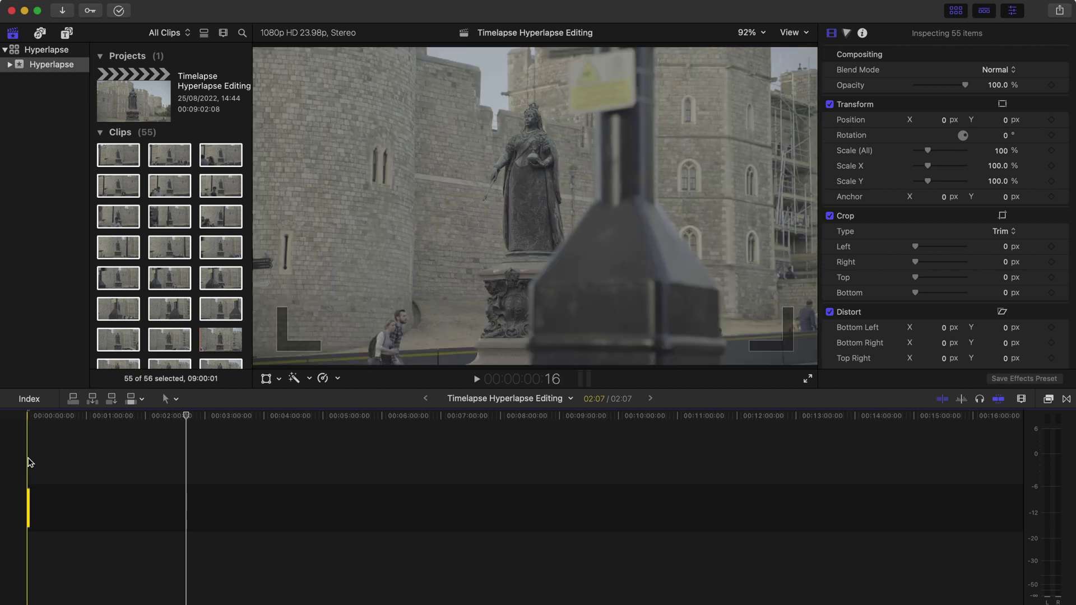
# Play back the shortened 02:07 sequence, then reselect all the stills for their options
pyautogui.hotkey('shift', 'z')
pyautogui.press('space')
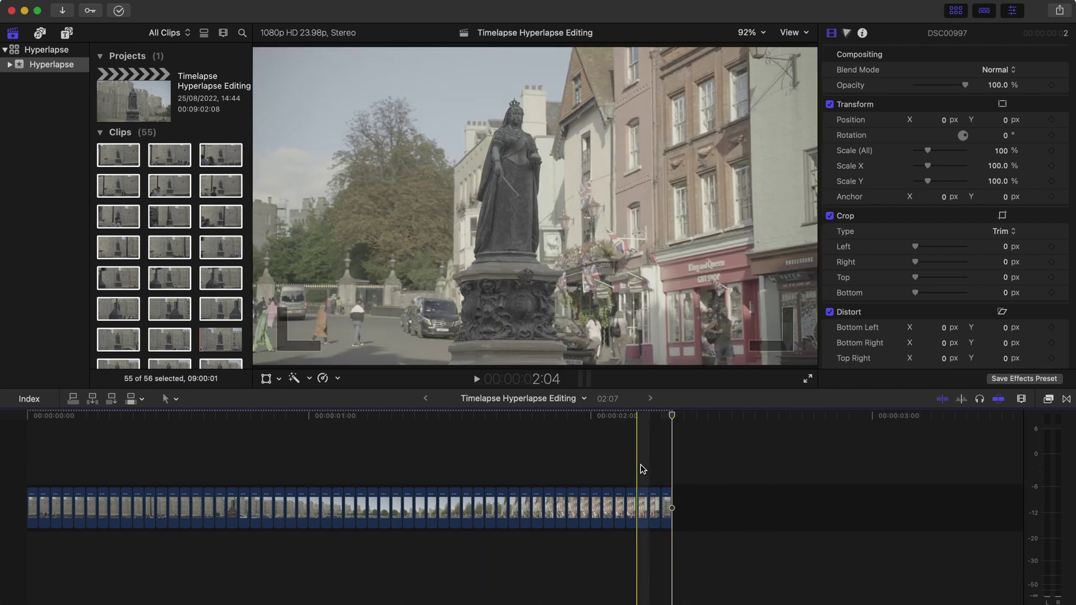
pyautogui.press('super+a')
pyautogui.rightClick(473, 509)
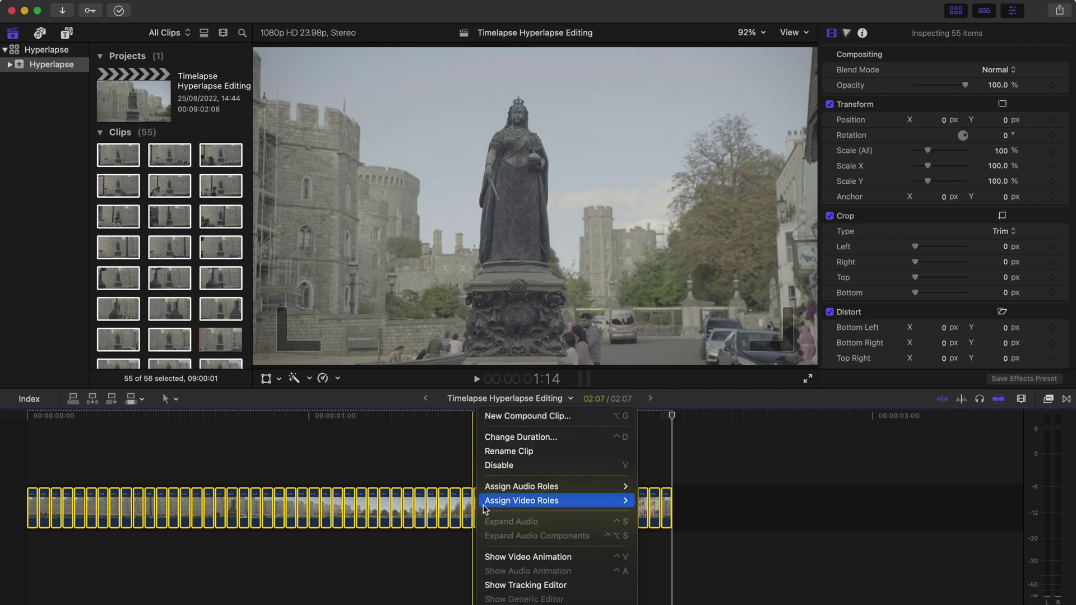
pyautogui.click(508, 417)
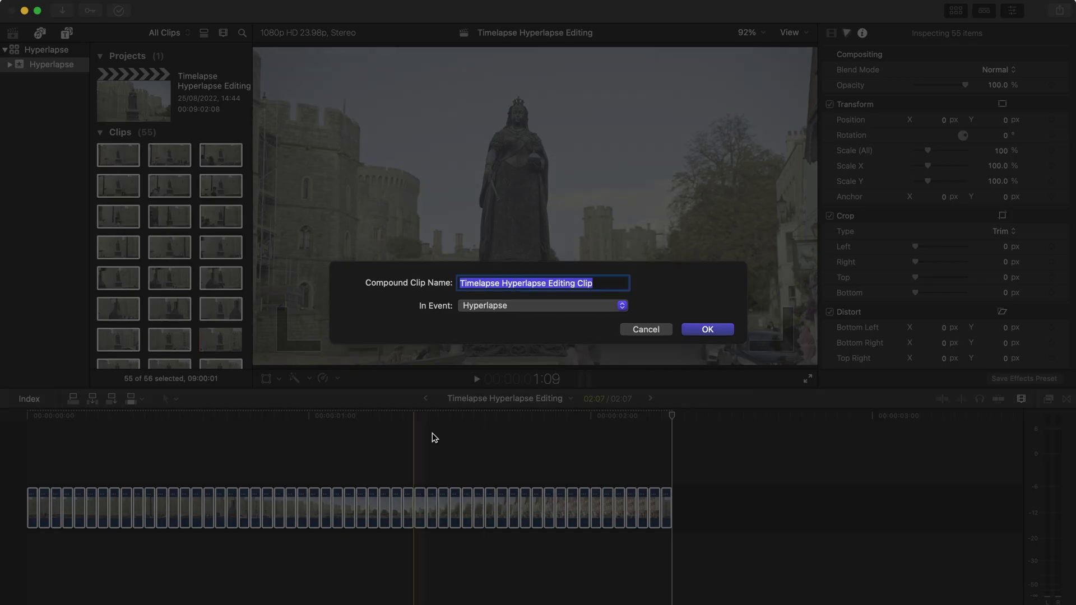
pyautogui.click(714, 328)
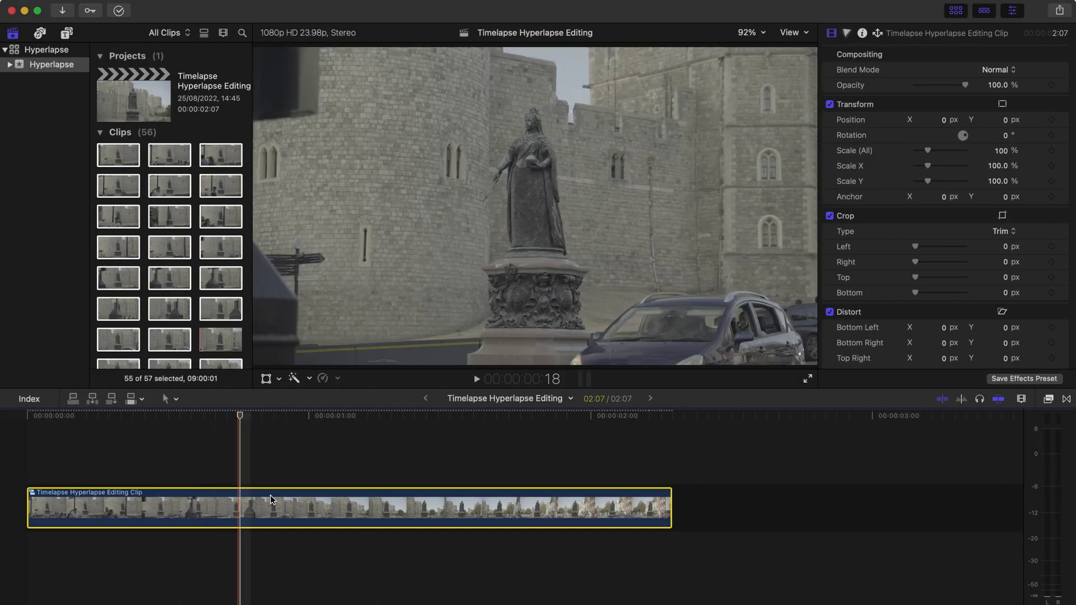
pyautogui.moveTo(236, 482); pyautogui.dragTo(268, 485)
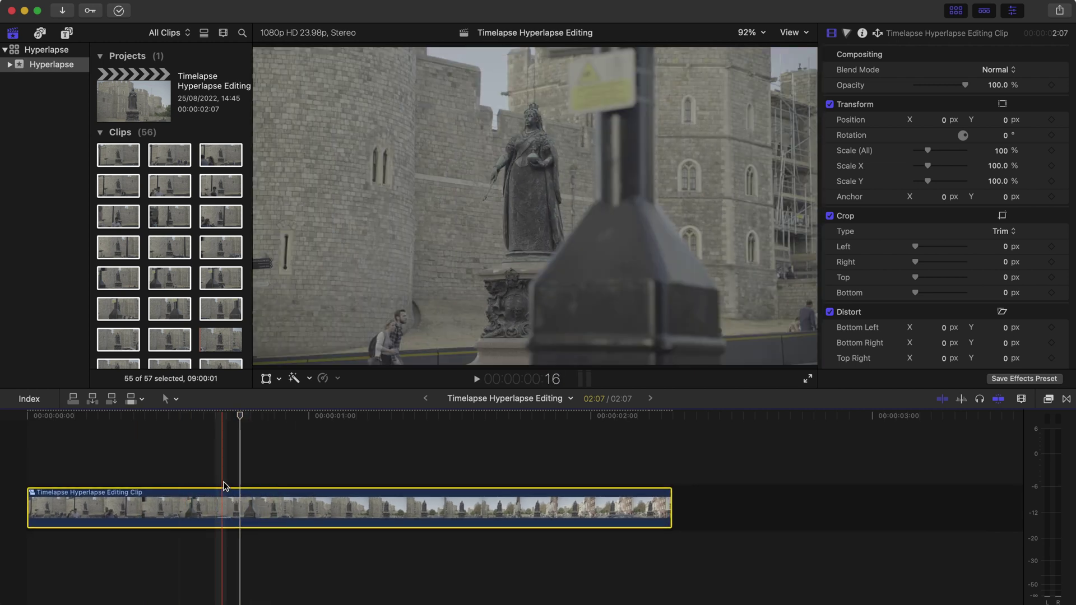
pyautogui.click(355, 493)
pyautogui.press('space')
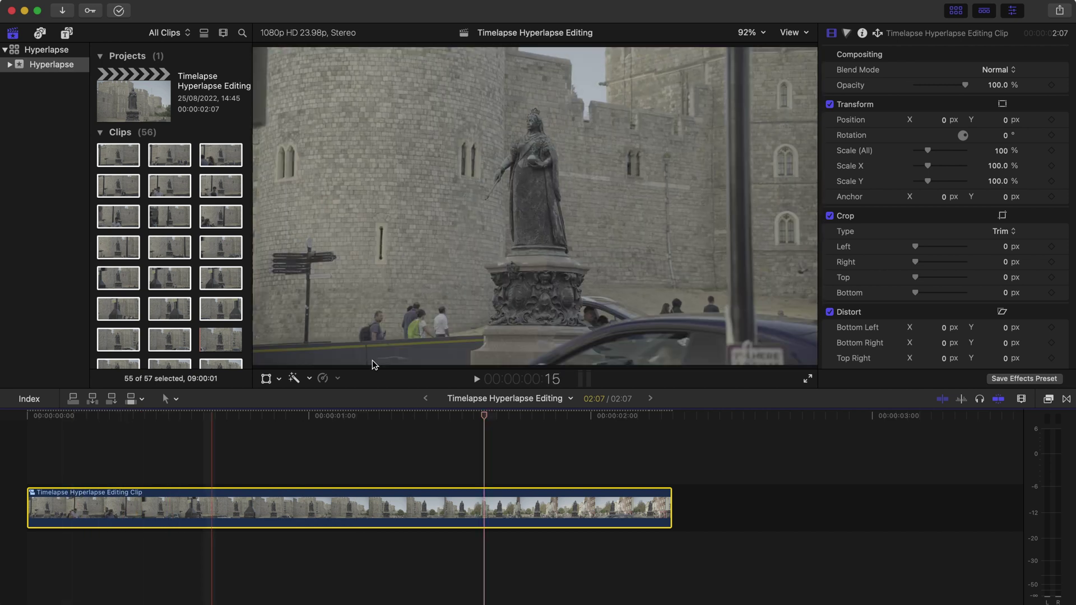
pyautogui.press('space')
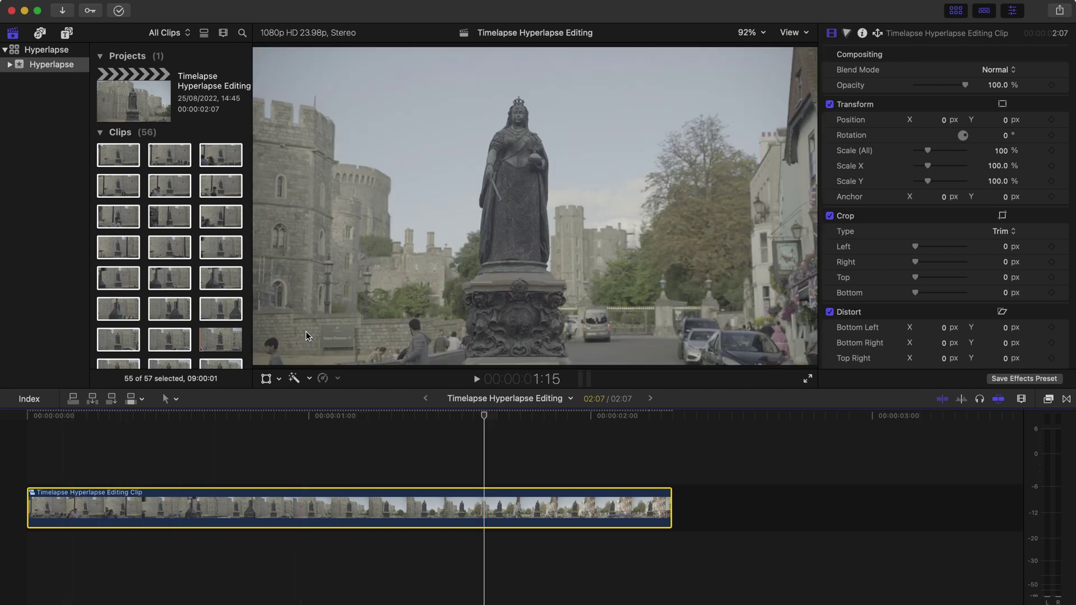
pyautogui.click(238, 419)
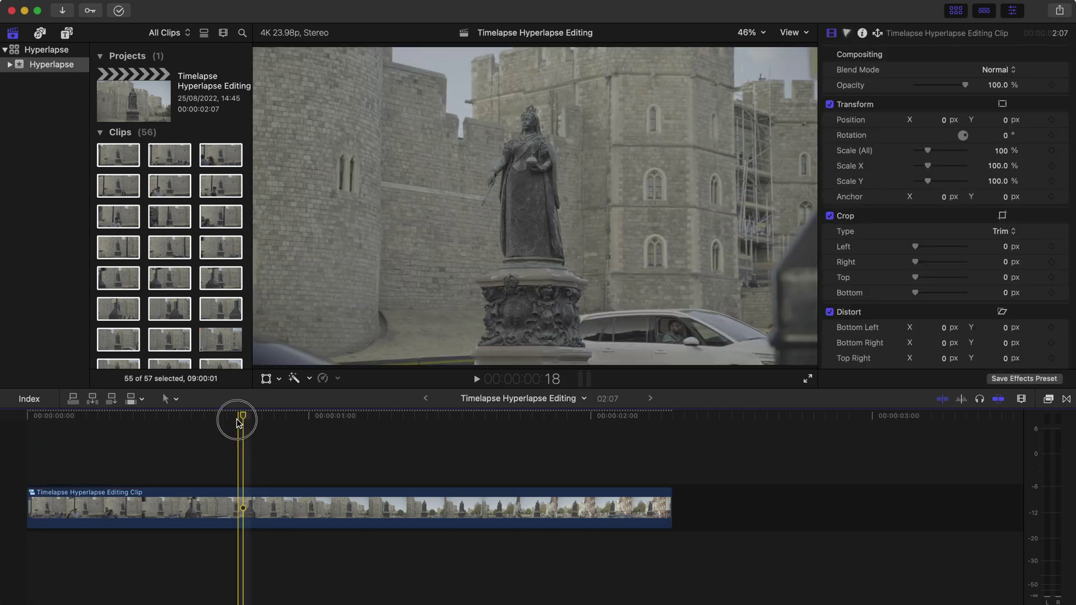
pyautogui.moveTo(239, 420); pyautogui.dragTo(27, 430)
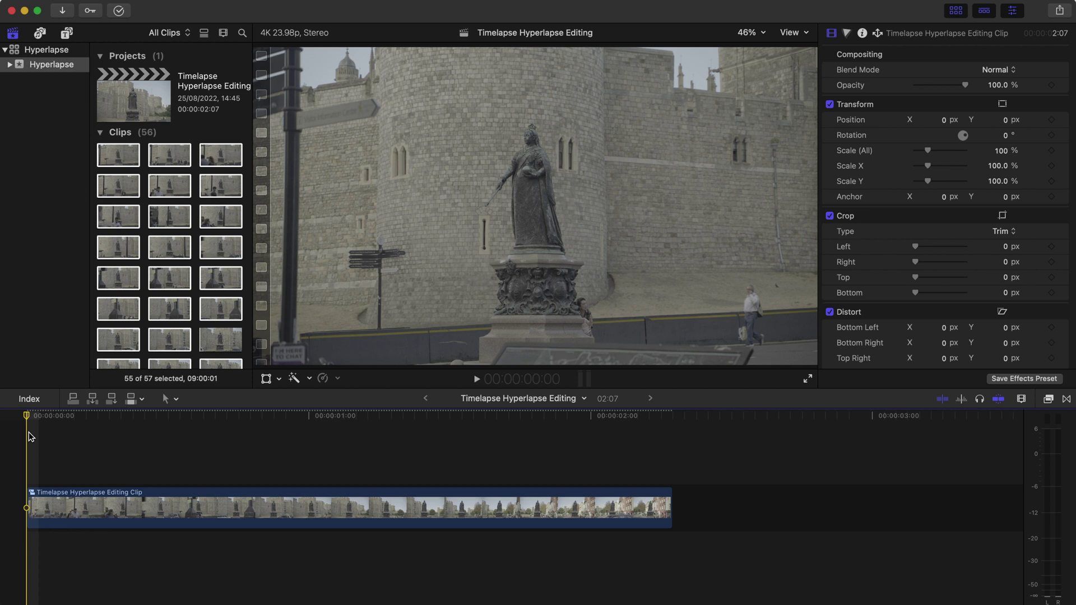
pyautogui.moveTo(29, 436); pyautogui.dragTo(28, 436)
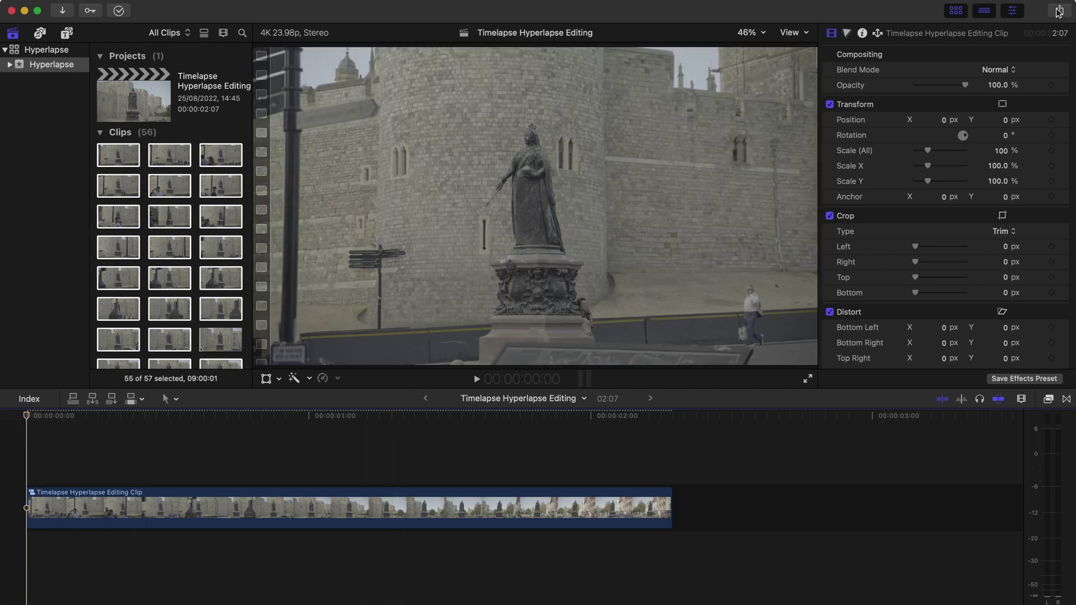
pyautogui.click(1059, 10)
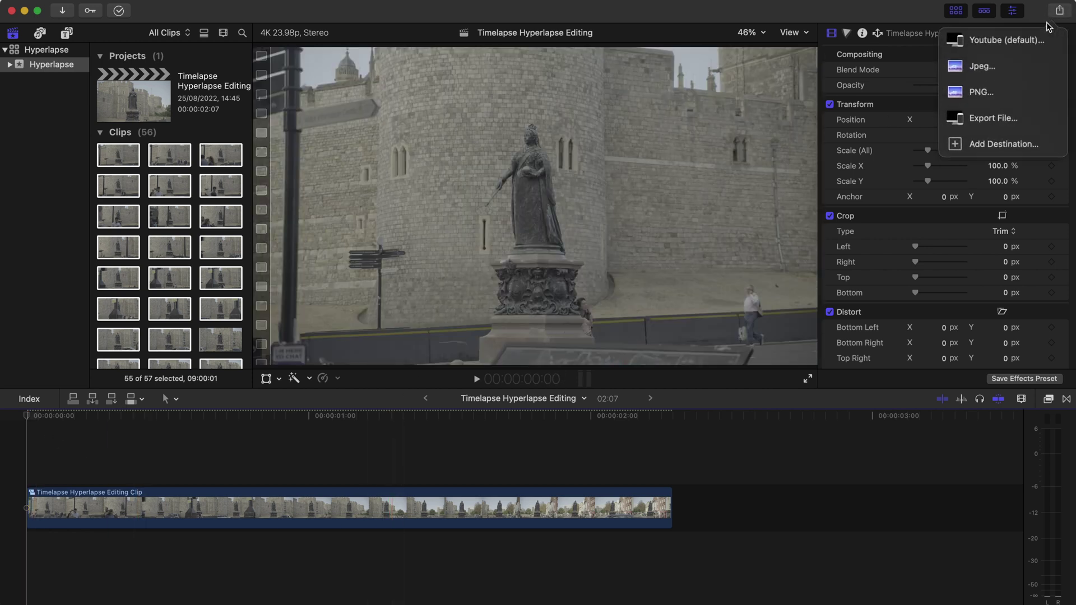
# Share to Youtube as Video and Audio using the Apple ProRes 422 HQ codec, then continue to saving
pyautogui.click(1009, 40)
pyautogui.click(638, 178)
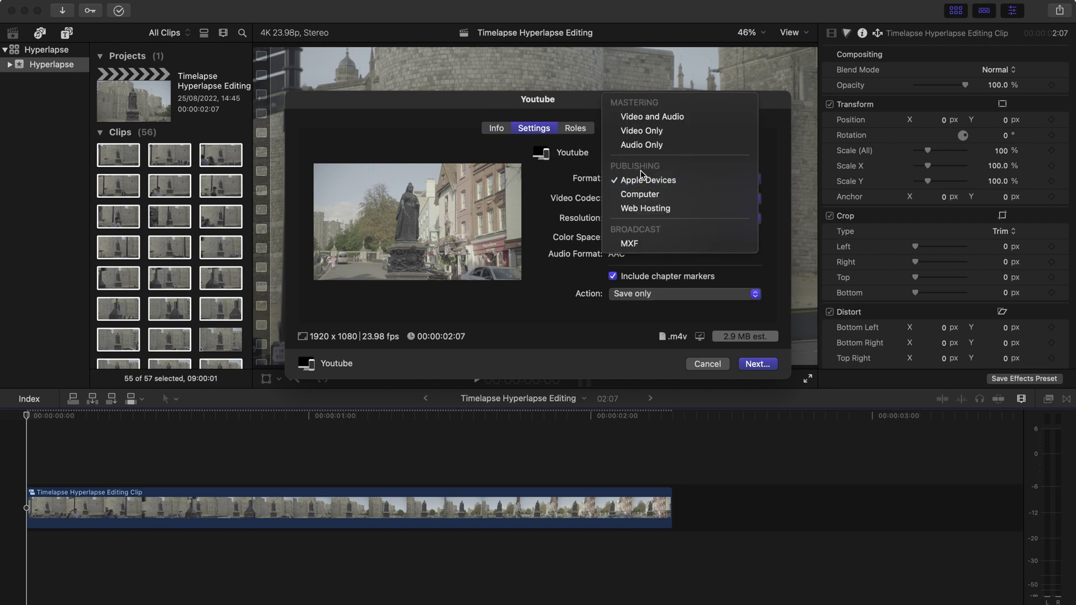
pyautogui.click(650, 117)
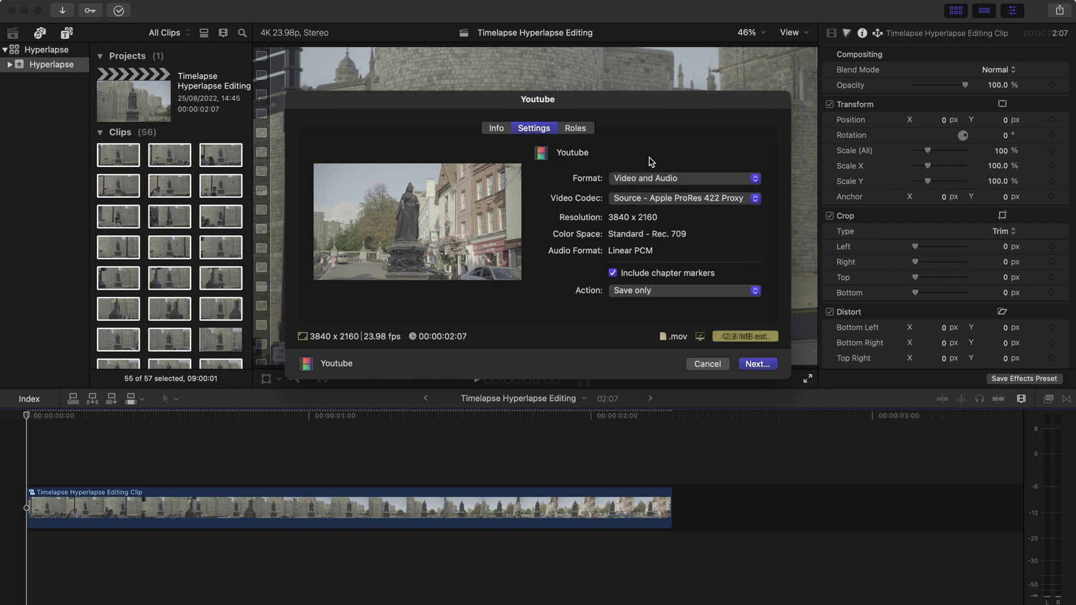
pyautogui.click(653, 202)
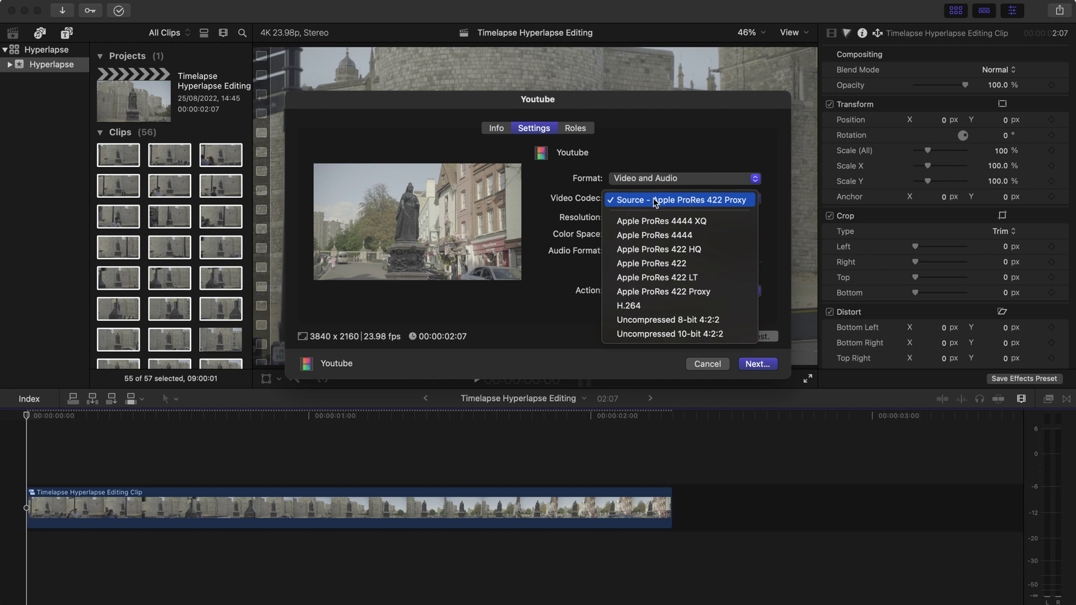
pyautogui.click(652, 263)
pyautogui.click(660, 200)
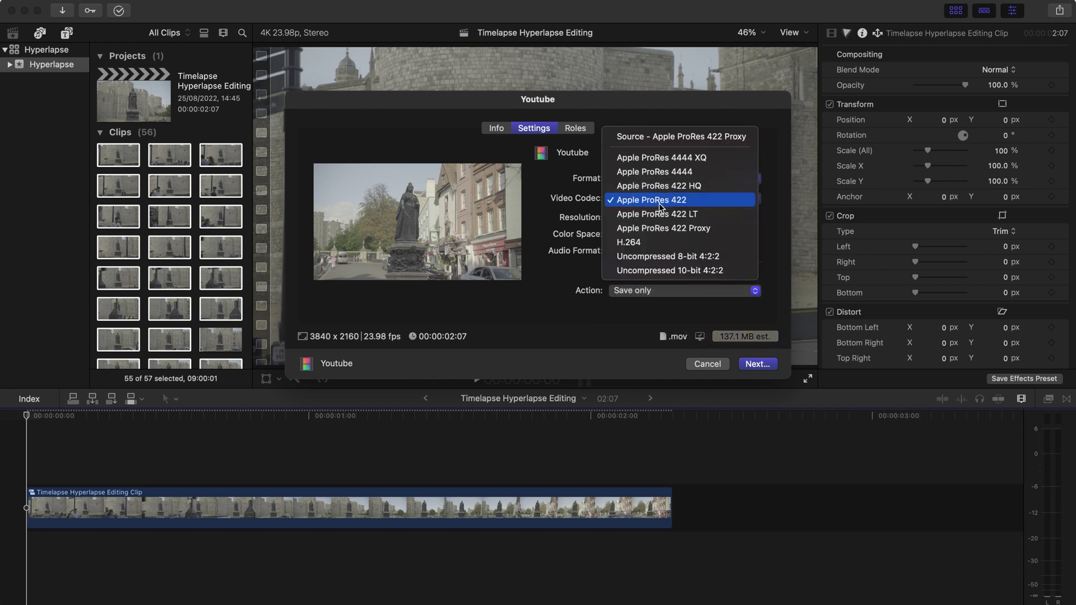
pyautogui.click(661, 185)
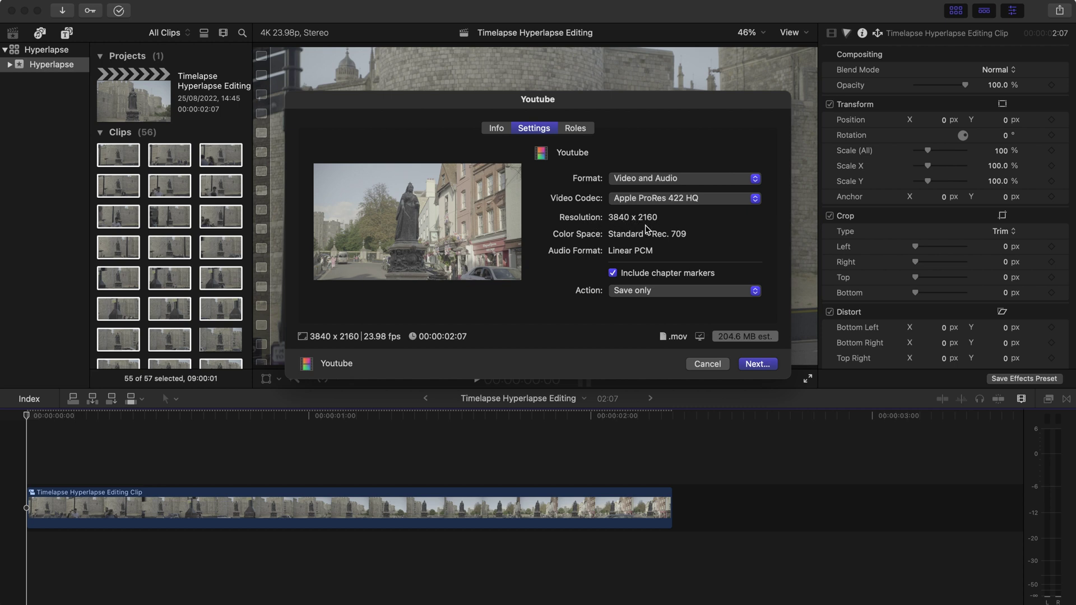
pyautogui.click(754, 365)
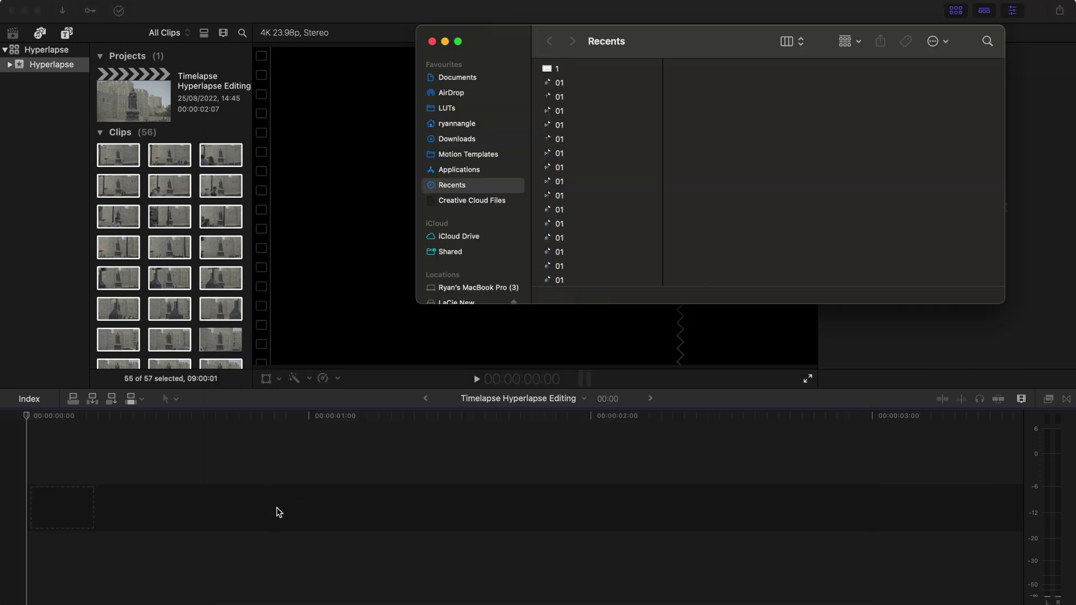
# Drag Statue Hyperlapse.mov from the Desktop folder into the project timeline
pyautogui.click(476, 123)
pyautogui.click(648, 111)
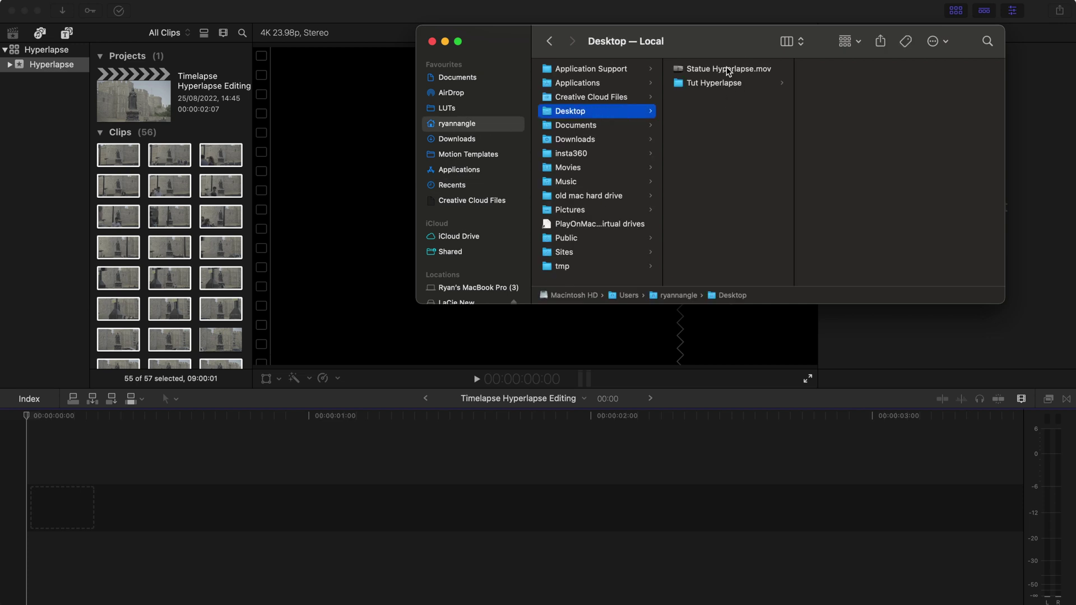
pyautogui.moveTo(727, 72); pyautogui.dragTo(95, 502)
# Create 50% H.264 proxy media for the Statue Hyperlapse clip
pyautogui.rightClick(168, 343)
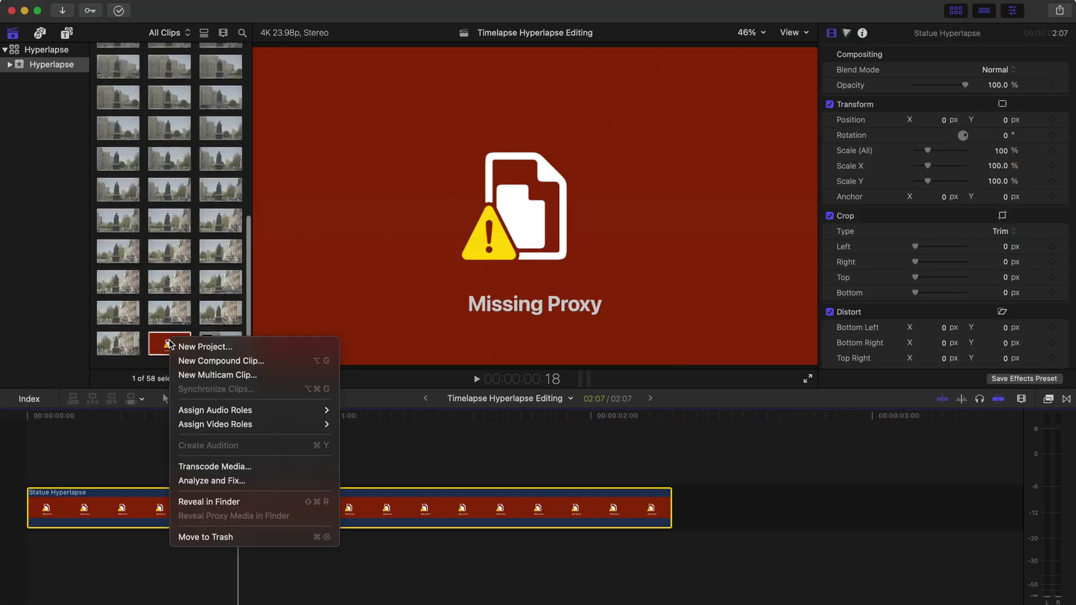
pyautogui.click(218, 468)
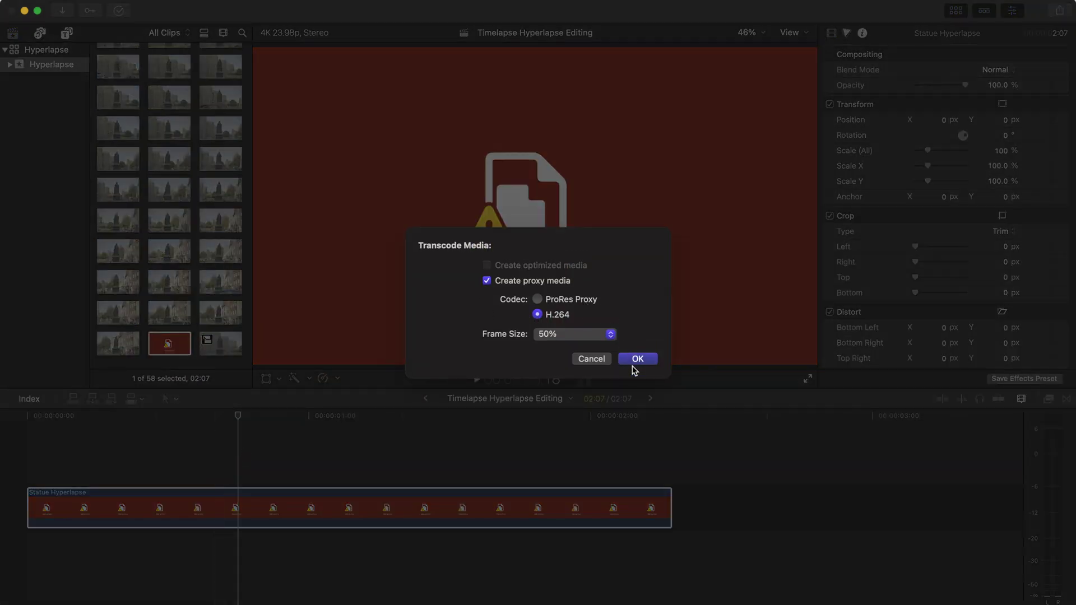
pyautogui.click(638, 358)
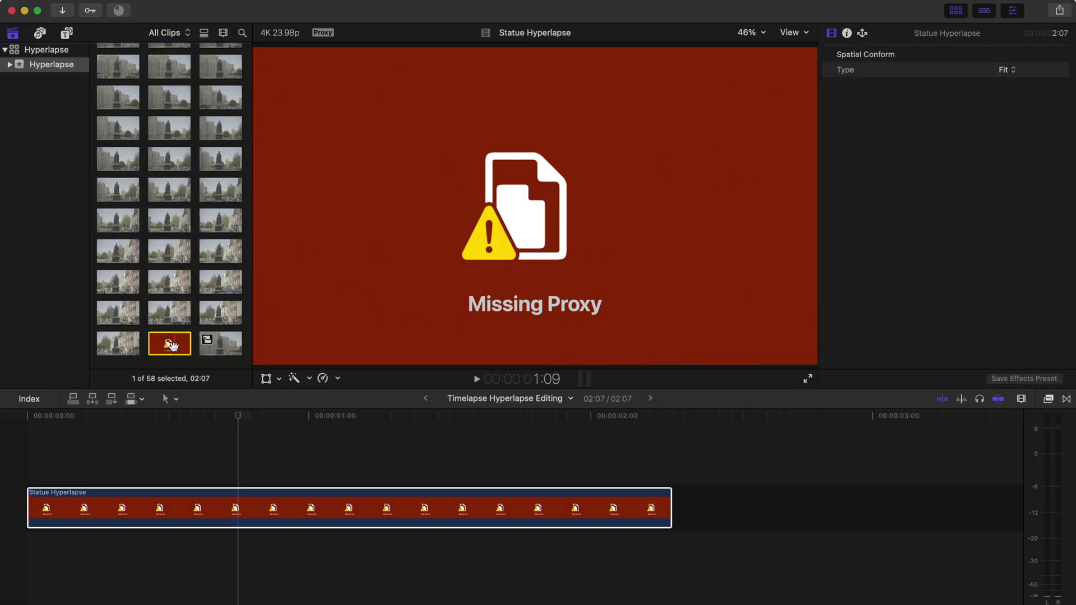
pyautogui.rightClick(175, 345)
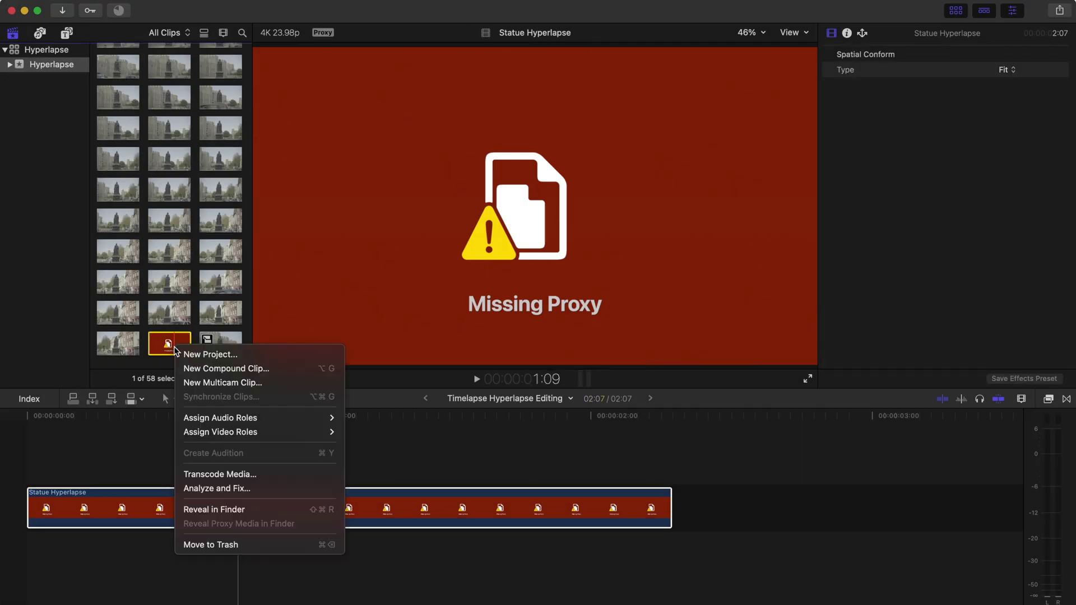
pyautogui.click(247, 478)
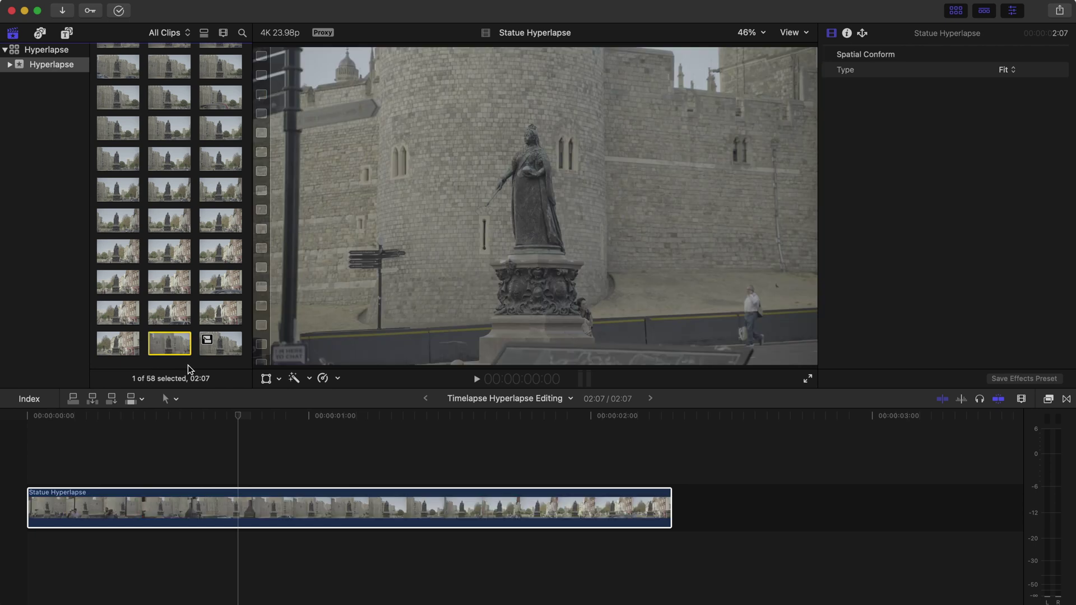
# Switch viewer playback to Proxy Only and move to an early frame
pyautogui.click(801, 33)
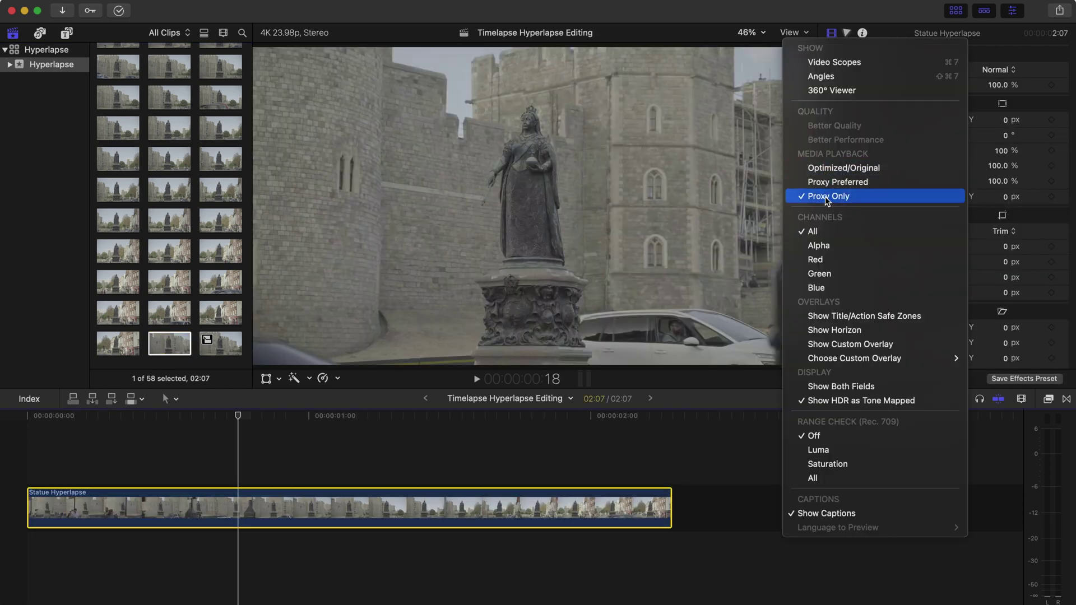
pyautogui.click(844, 197)
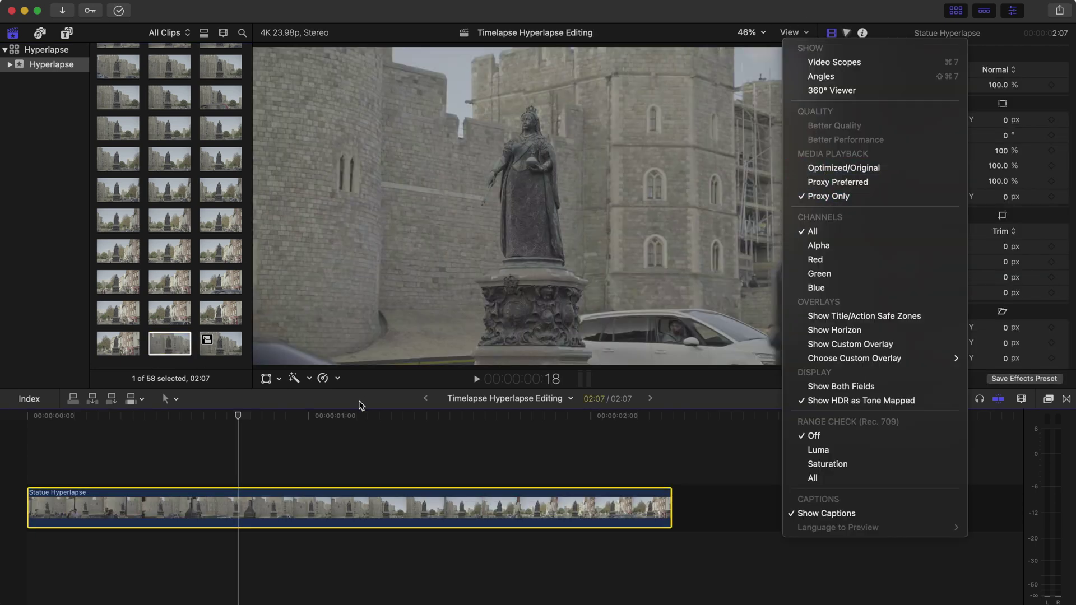
pyautogui.click(148, 419)
# Step the playhead through several frames of the Statue Hyperlapse clip
pyautogui.click(125, 419)
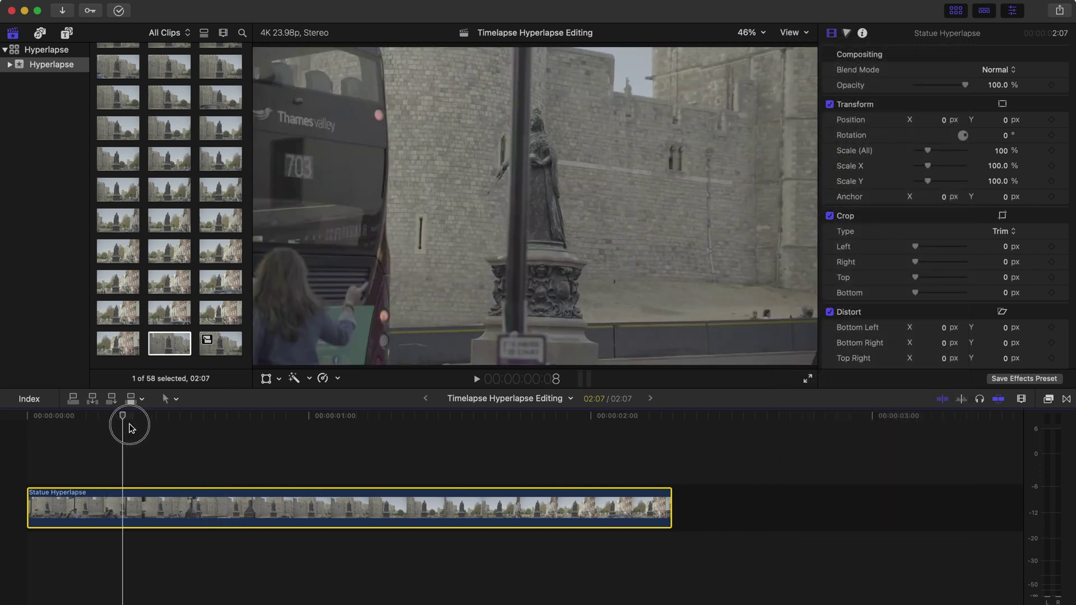
pyautogui.click(189, 420)
pyautogui.click(259, 418)
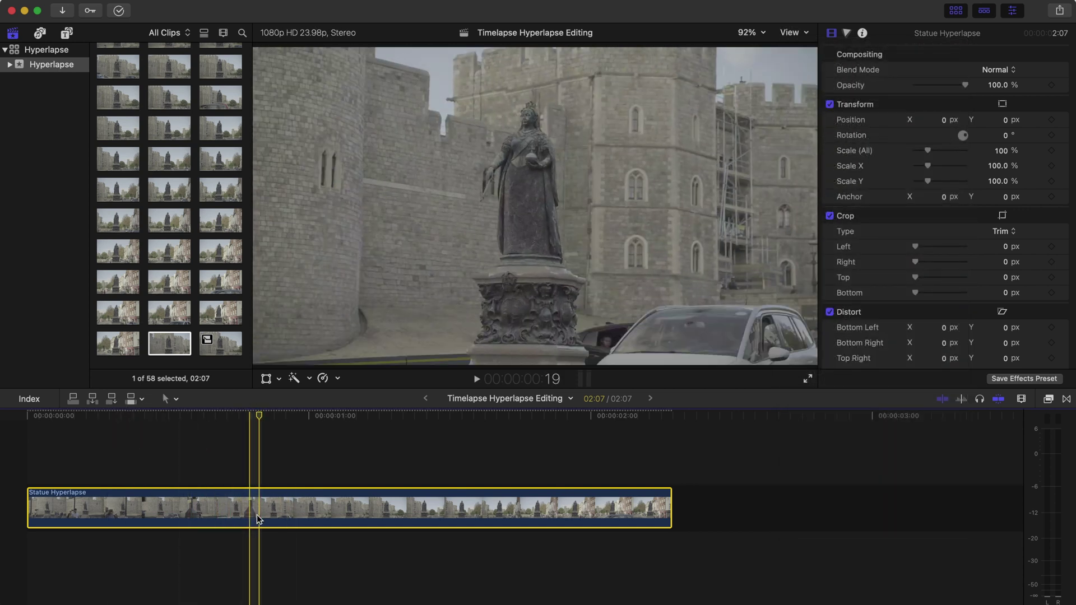
pyautogui.scroll(-5, 919, 213)
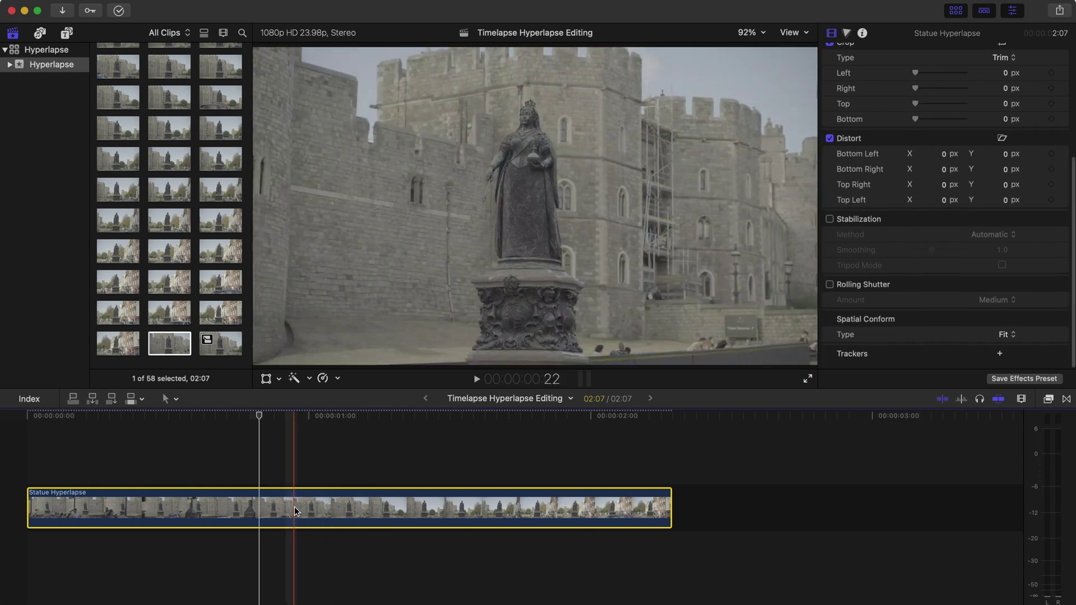
pyautogui.scroll(5, 987, 224)
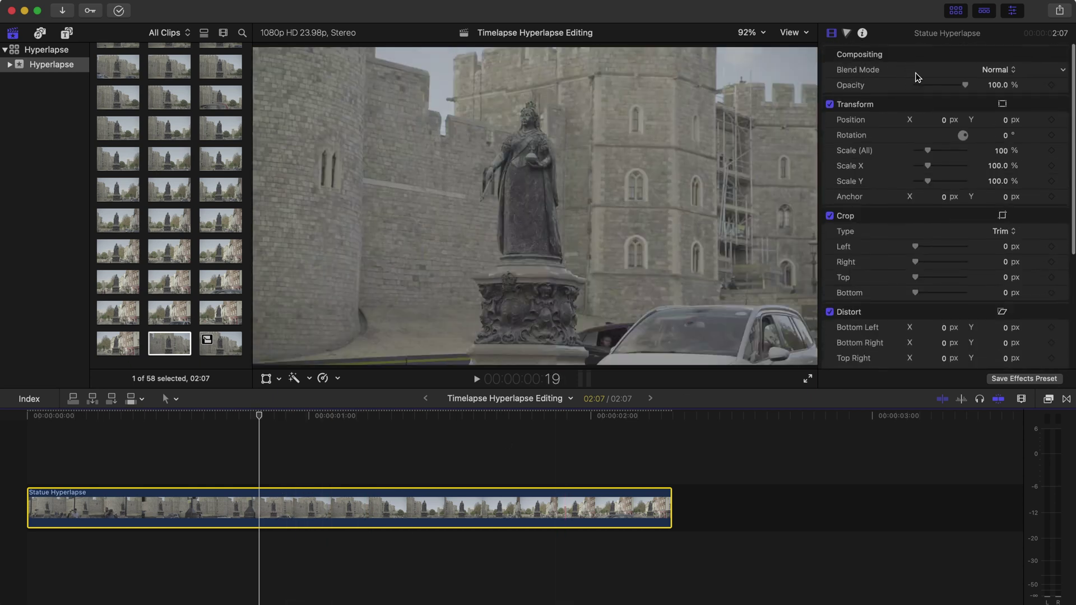
pyautogui.scroll(-5, 890, 174)
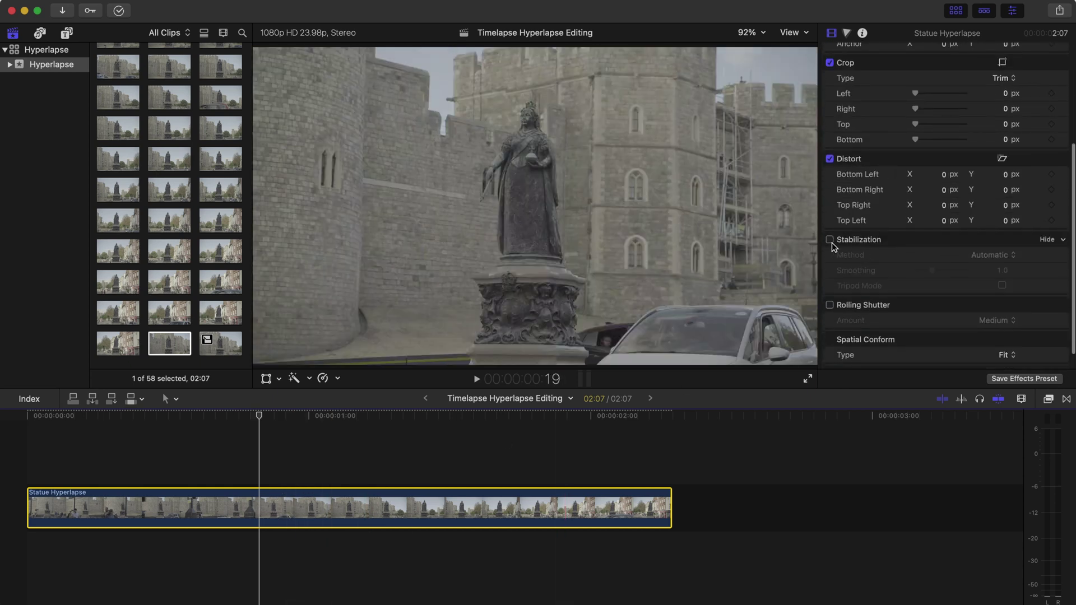
# Turn on Stabilization to analyze the clip, then switch it back off
pyautogui.click(830, 239)
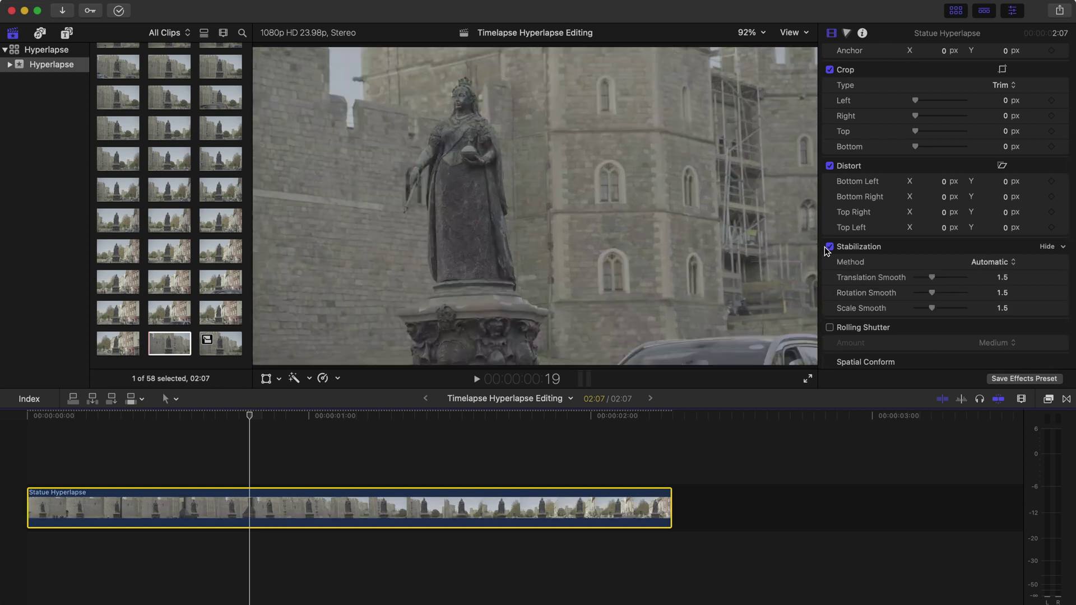
pyautogui.click(830, 247)
pyautogui.click(360, 429)
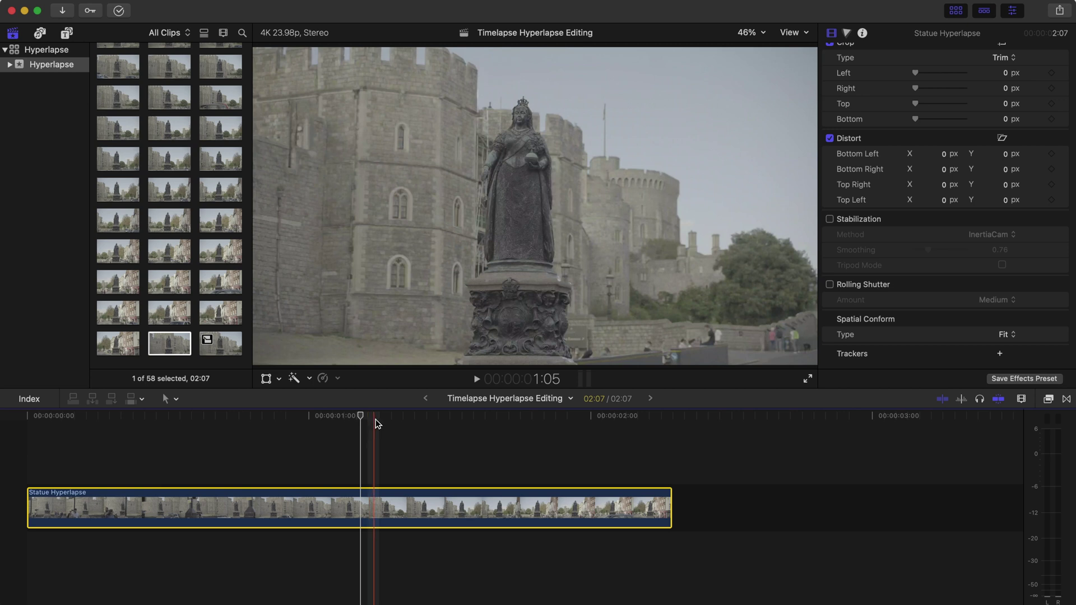
# Apply Pixel Film Studios' FCPX Stabilizer 2.0 (4K) effect to the Statue Hyperlapse clip
pyautogui.click(1048, 400)
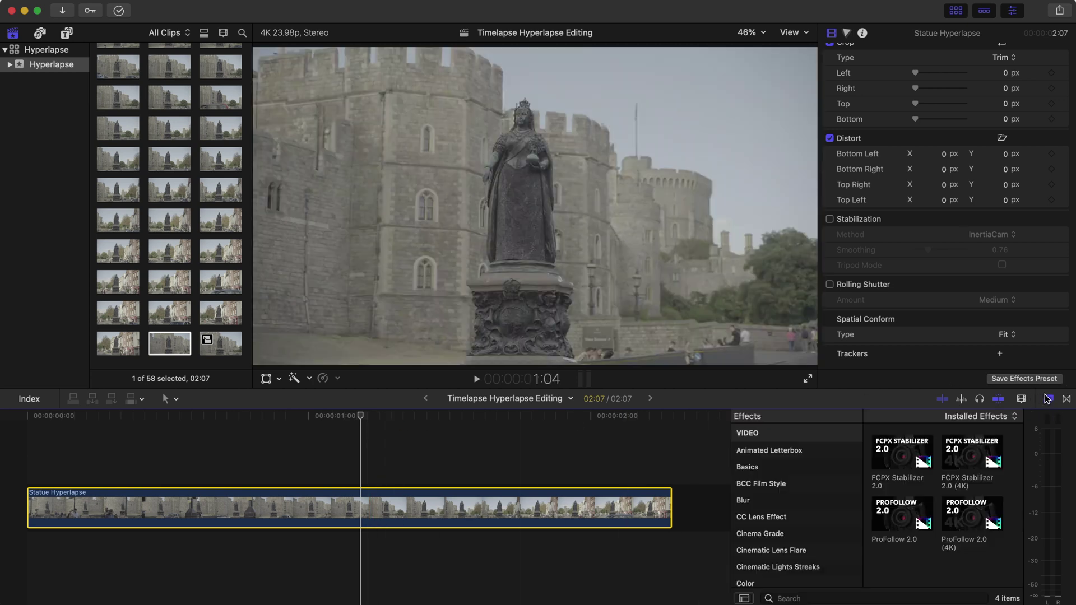
pyautogui.scroll(-10, 771, 488)
pyautogui.scroll(-4, 771, 489)
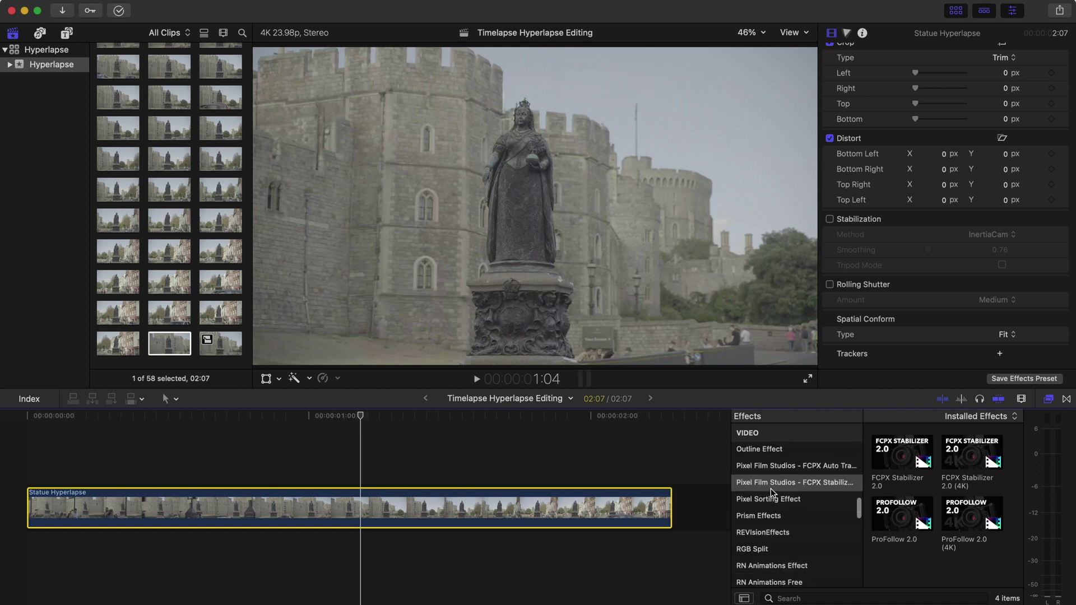
pyautogui.click(795, 484)
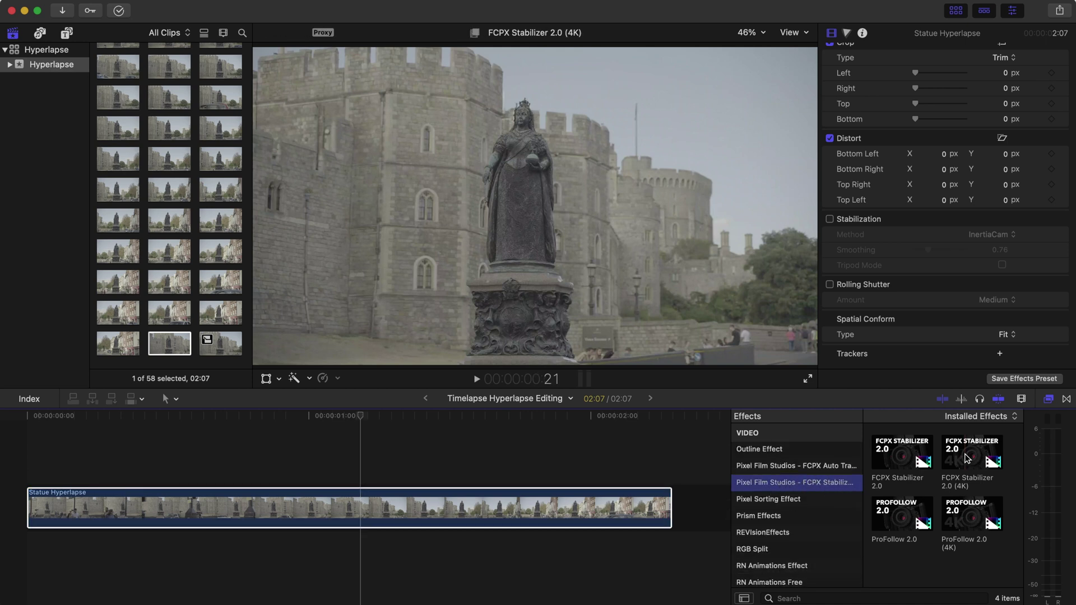
pyautogui.moveTo(965, 465); pyautogui.dragTo(329, 510)
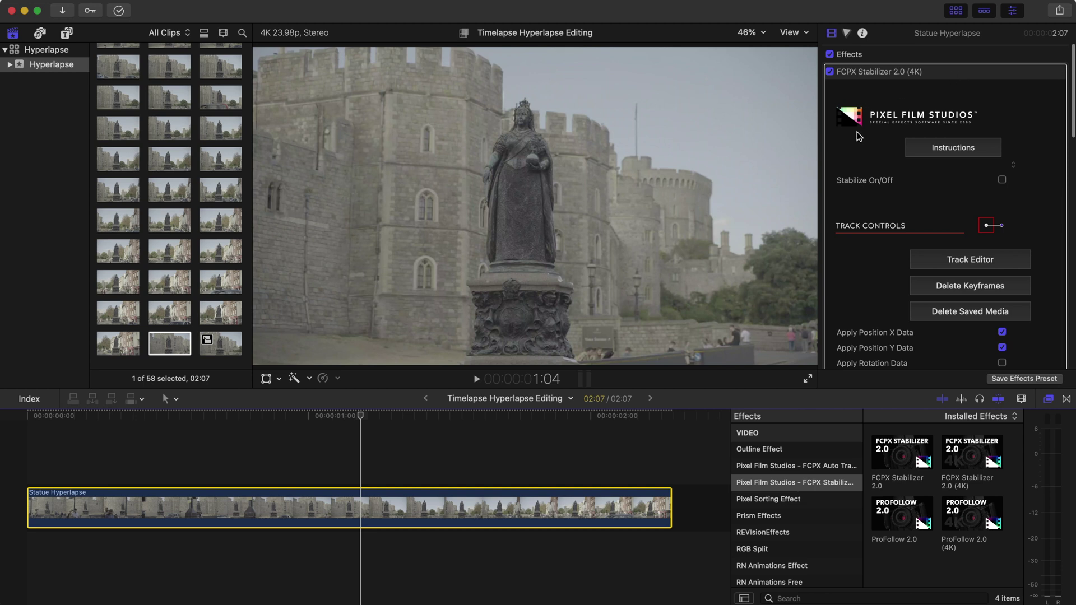
# Enable the stabilizer's Apply Rotation Data option and open its Auto Tracker
pyautogui.scroll(-4, 896, 106)
pyautogui.scroll(4, 902, 106)
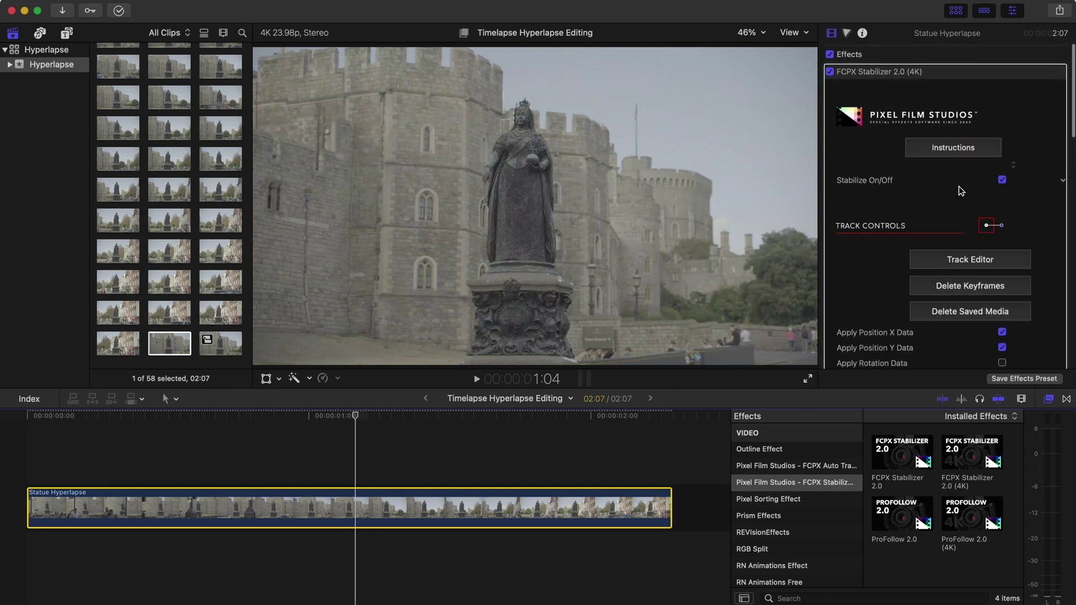
pyautogui.scroll(-7, 988, 180)
pyautogui.scroll(1, 988, 181)
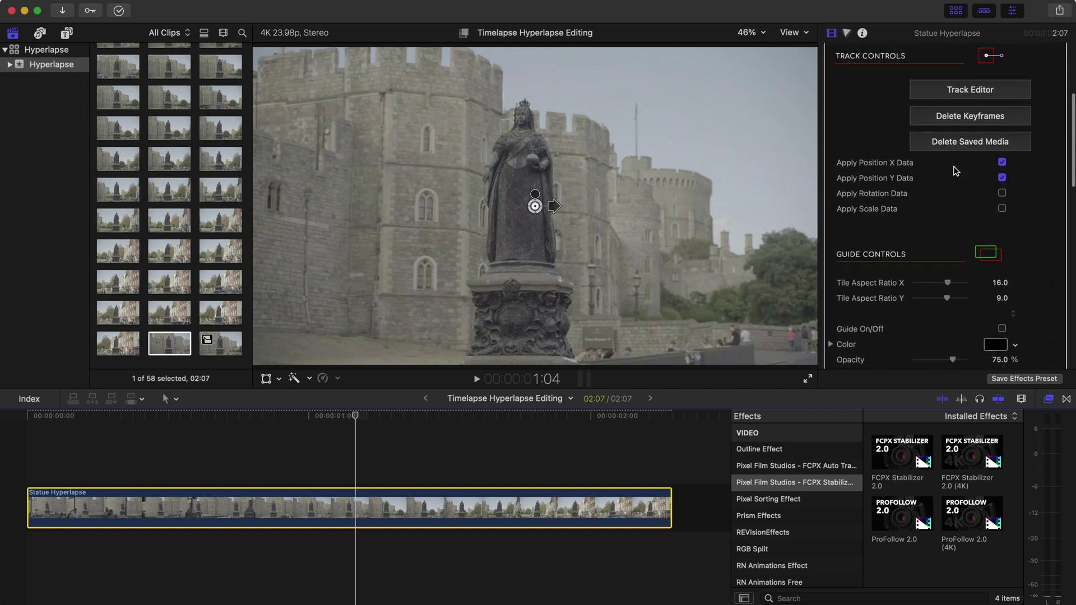
pyautogui.click(1002, 195)
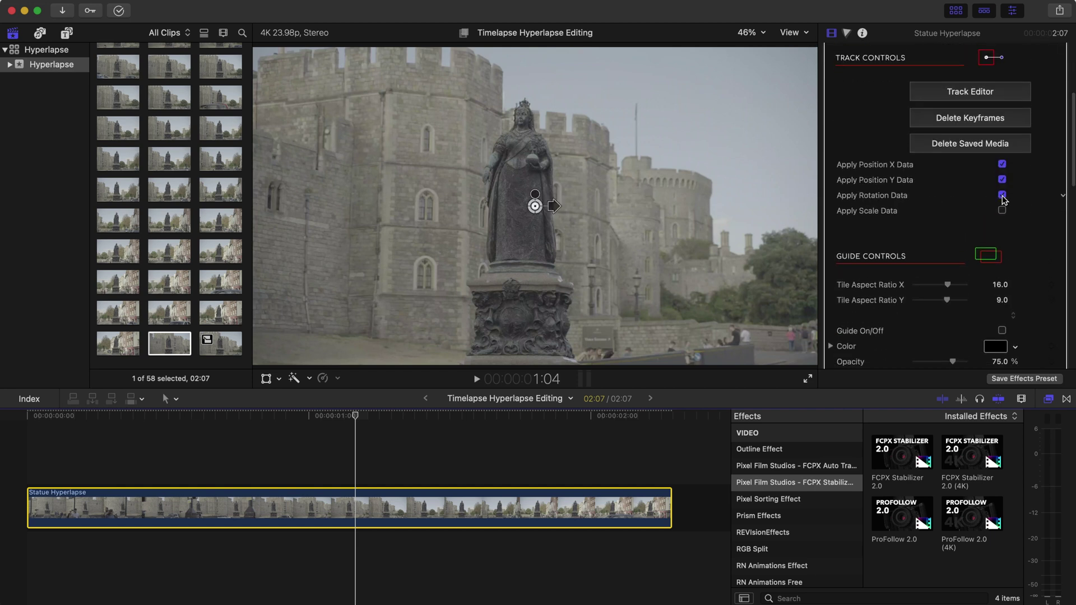
pyautogui.scroll(4, 896, 185)
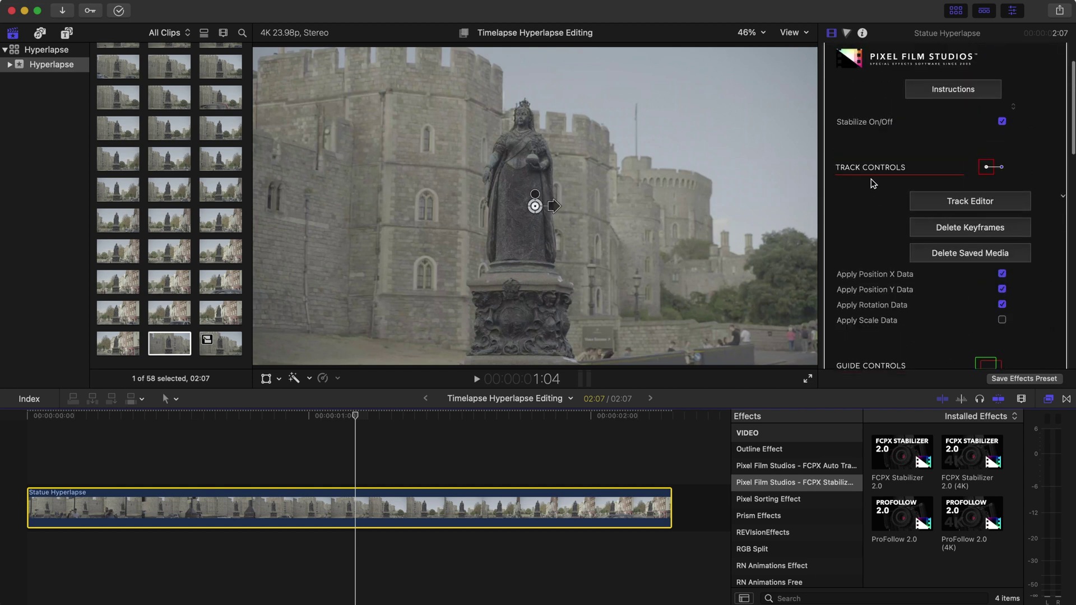
pyautogui.click(954, 202)
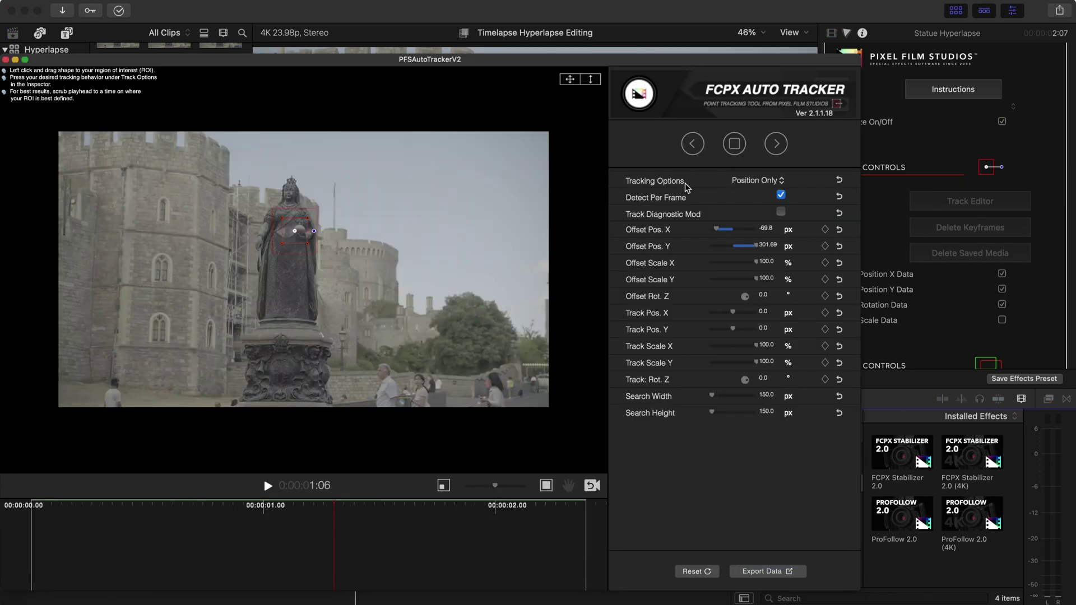
# Track the statue's head with Position + Rotation, backward then forward from 1:06
pyautogui.click(759, 185)
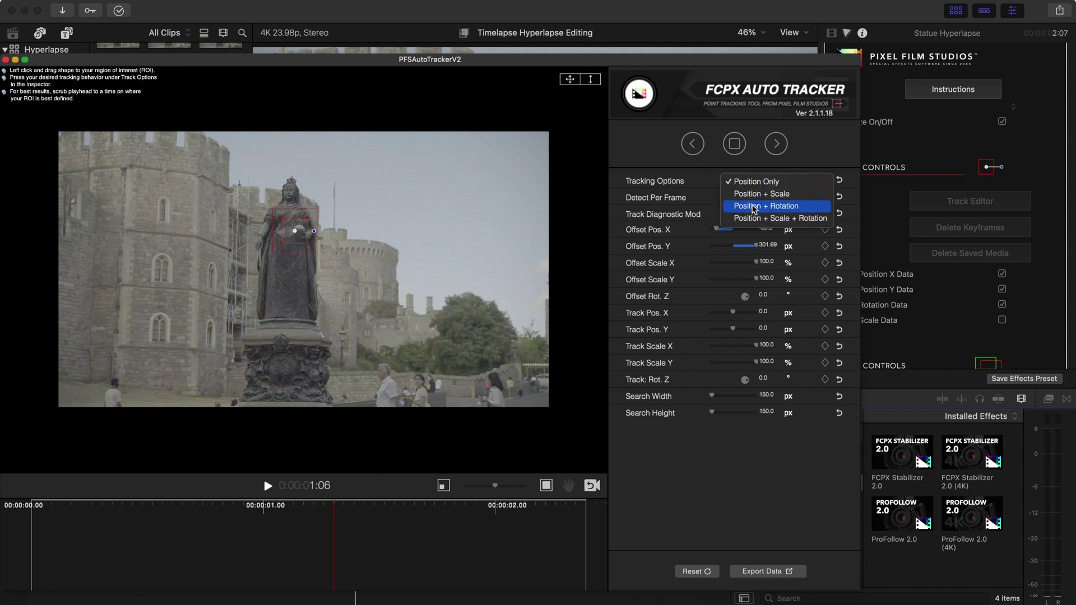
pyautogui.click(756, 207)
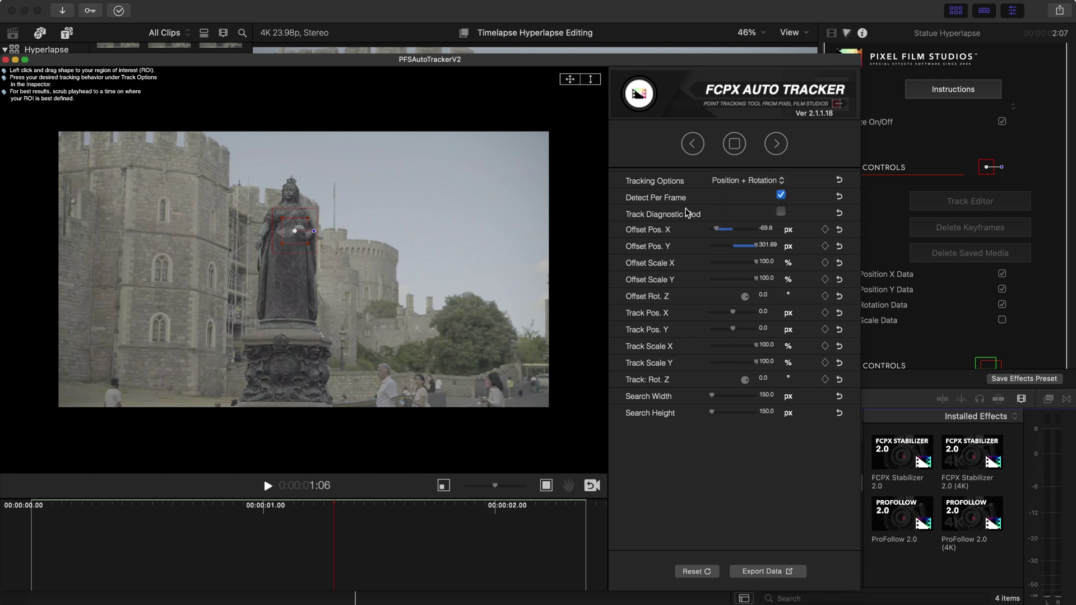
pyautogui.moveTo(296, 233)
pyautogui.mouseDown()
pyautogui.moveTo(334, 223)
pyautogui.moveTo(291, 182)
pyautogui.moveTo(285, 221)
pyautogui.moveTo(297, 231)
pyautogui.mouseUp()
pyautogui.click(693, 144)
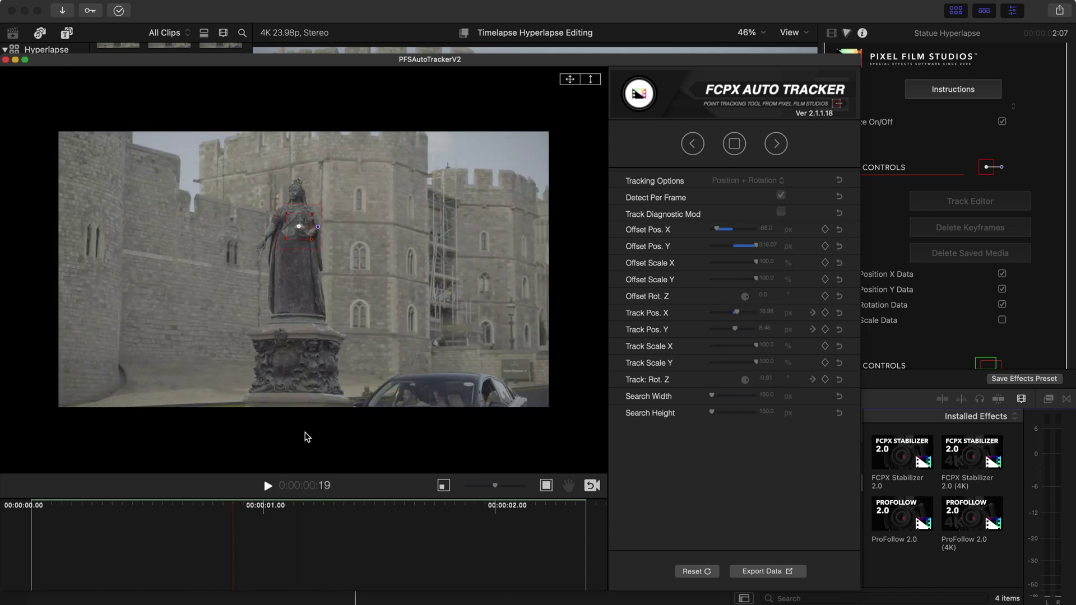
pyautogui.click(334, 506)
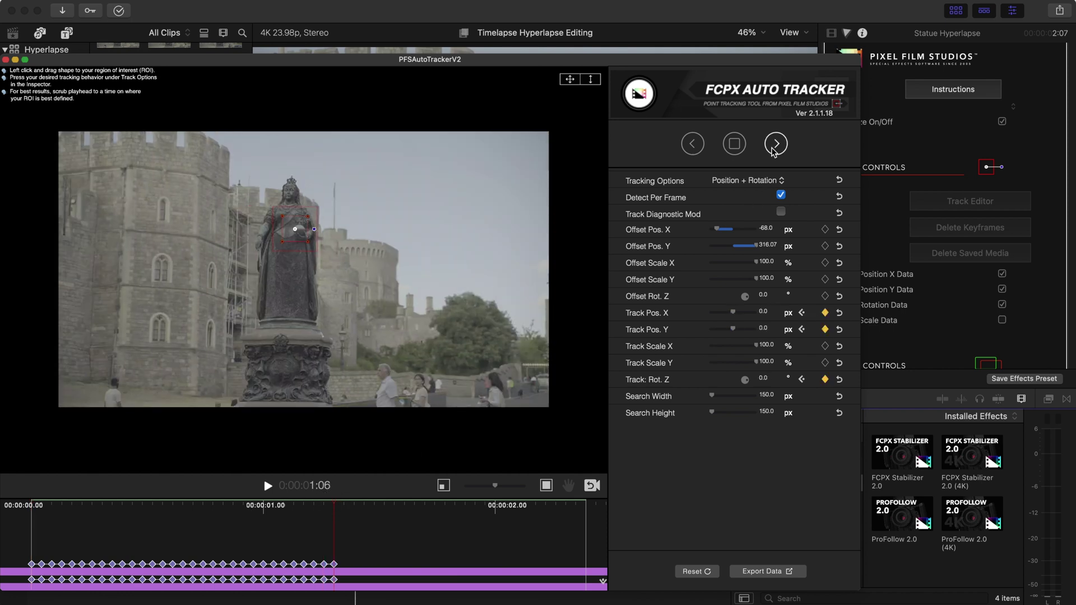
pyautogui.click(776, 144)
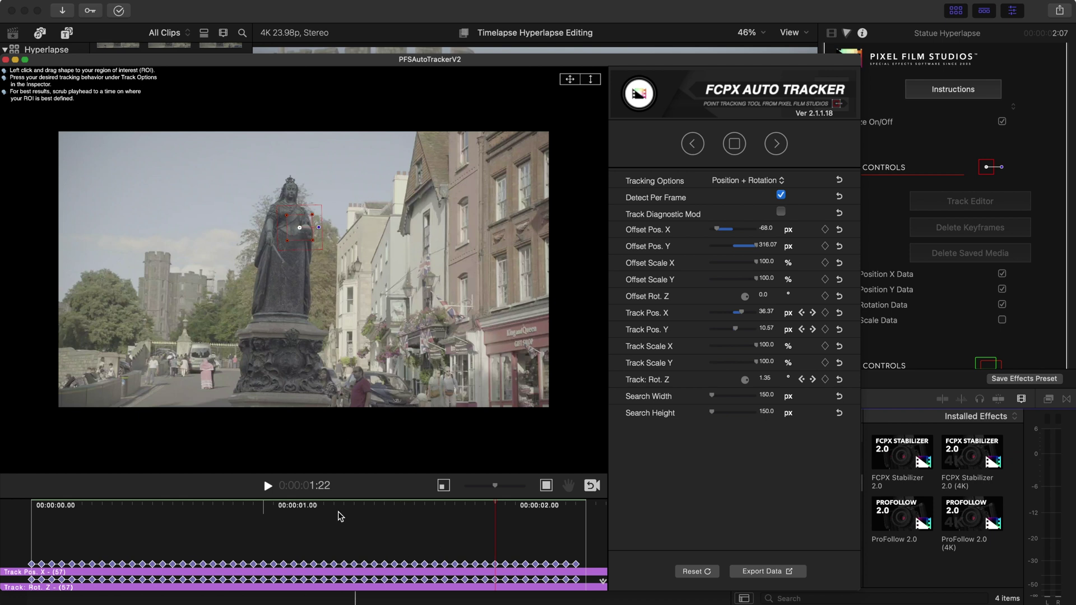
# Review earlier tracked frames and export the tracking data back to the clip
pyautogui.click(355, 566)
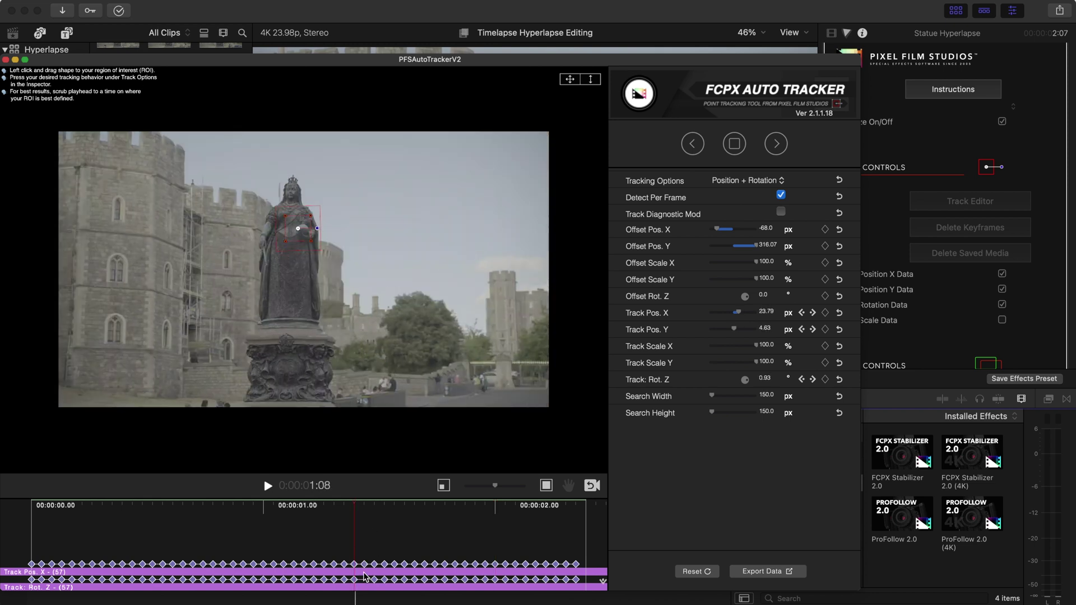
pyautogui.moveTo(306, 506); pyautogui.dragTo(162, 506)
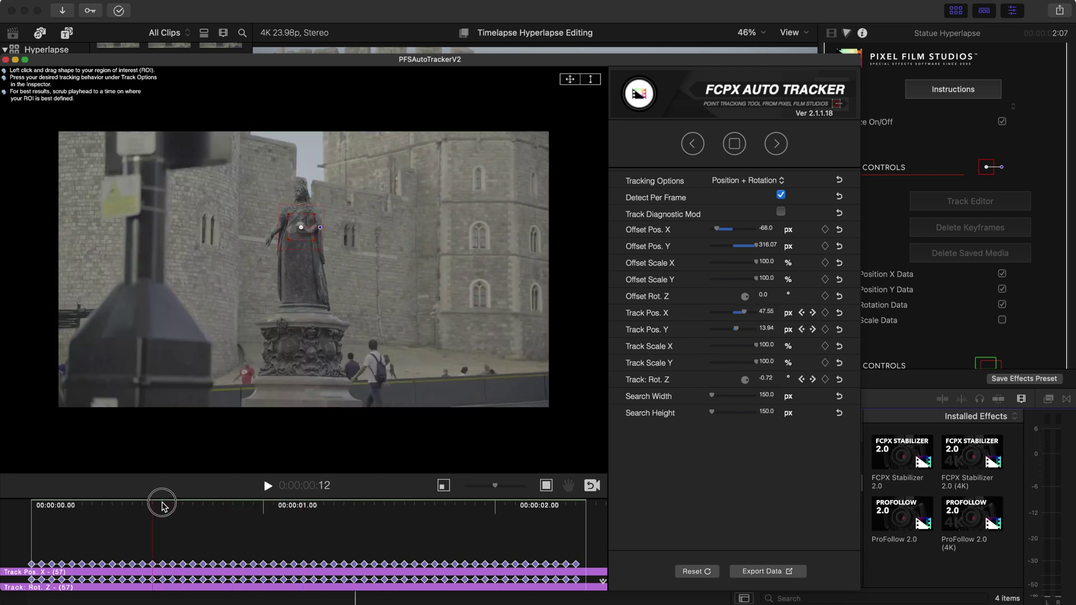
pyautogui.click(755, 571)
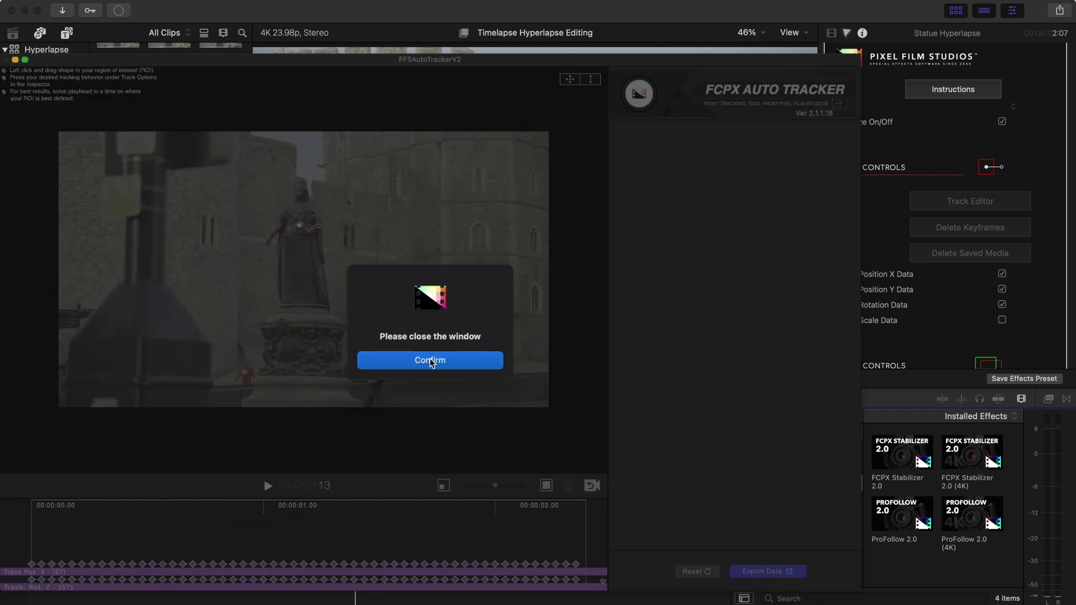
pyautogui.click(431, 360)
# Close the tracker and play back the stabilized statue clip
pyautogui.click(6, 60)
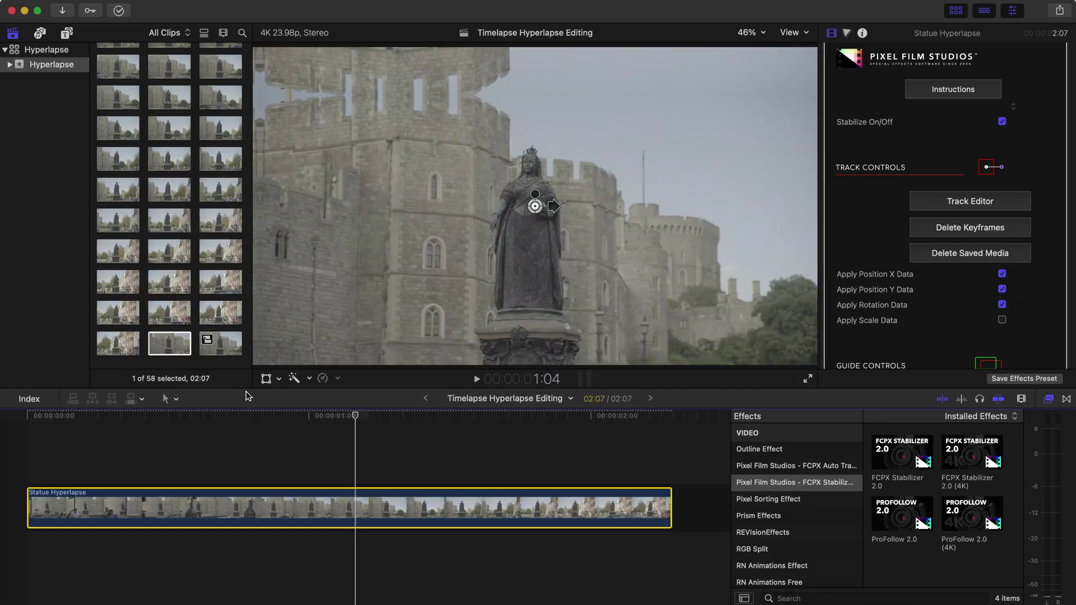
pyautogui.press('space')
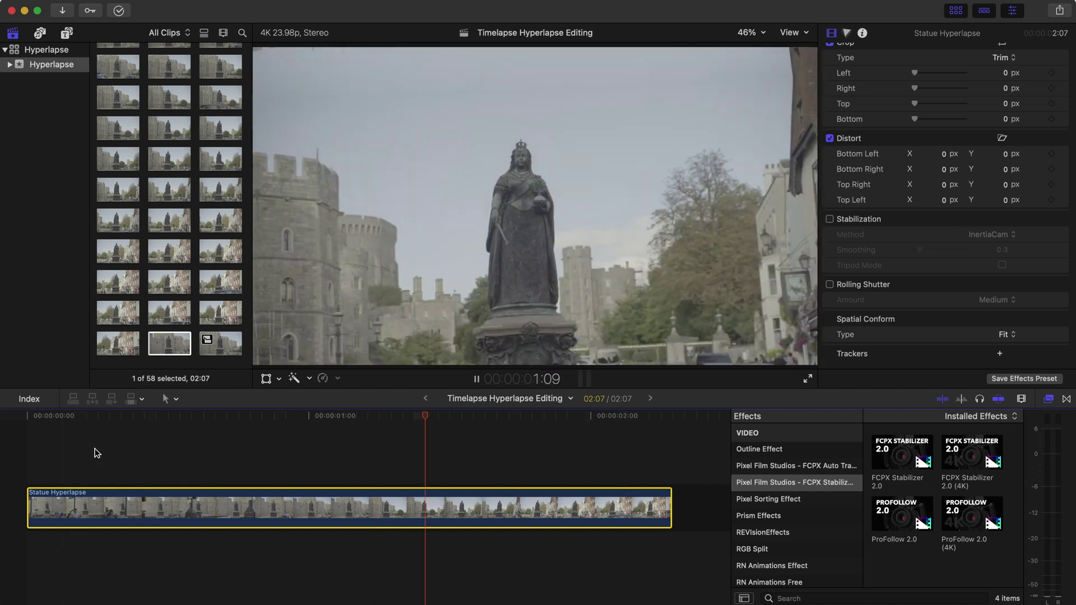
pyautogui.press('space')
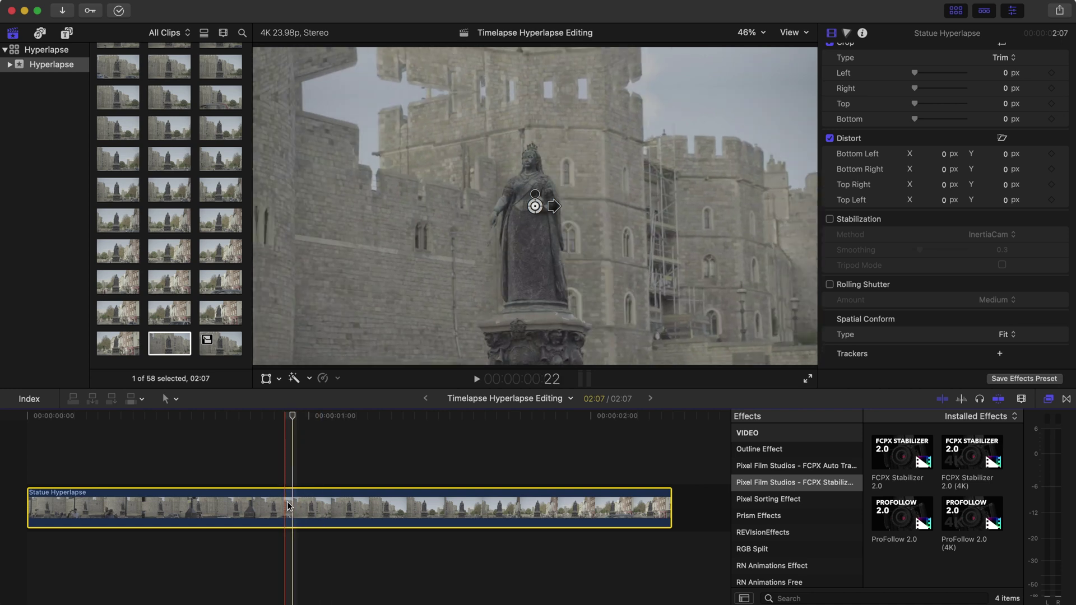
# Scroll to the Stabilization Controls and add a starting offset keyframe
pyautogui.click(535, 206)
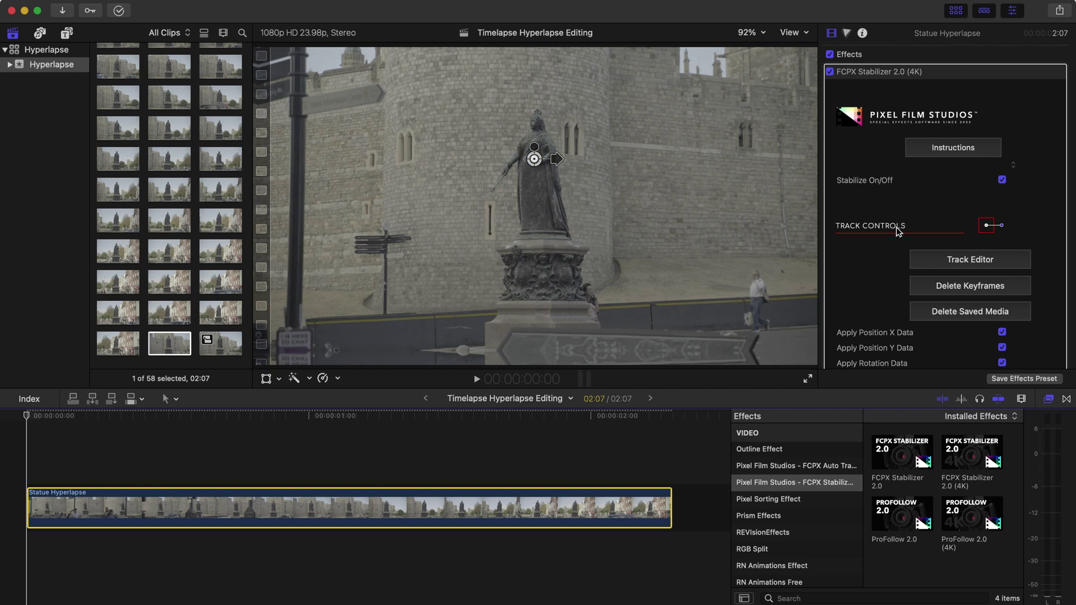
pyautogui.scroll(-12, 896, 227)
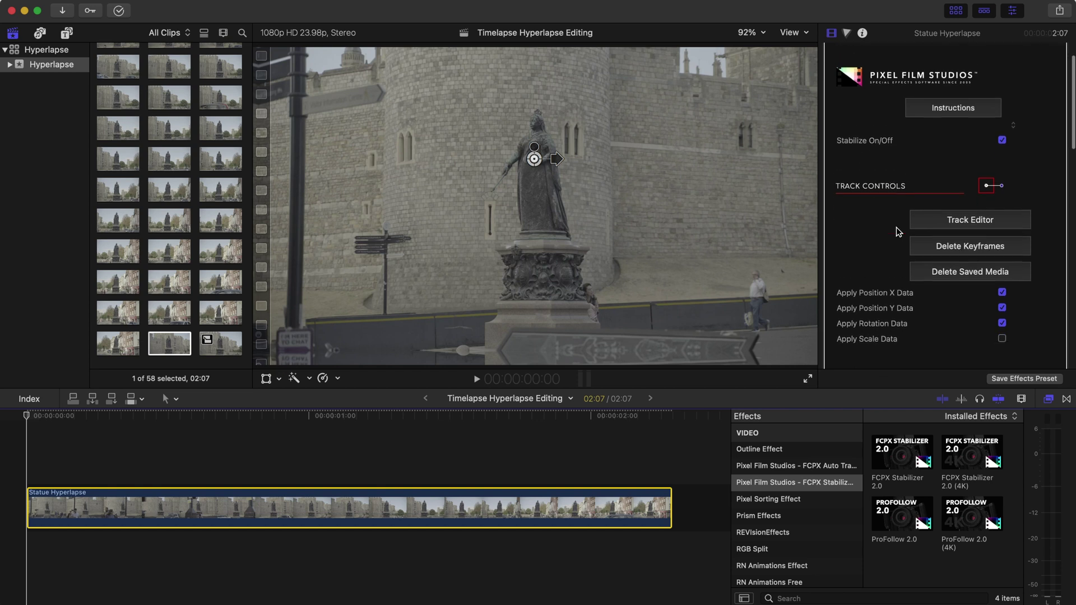
pyautogui.scroll(5, 896, 231)
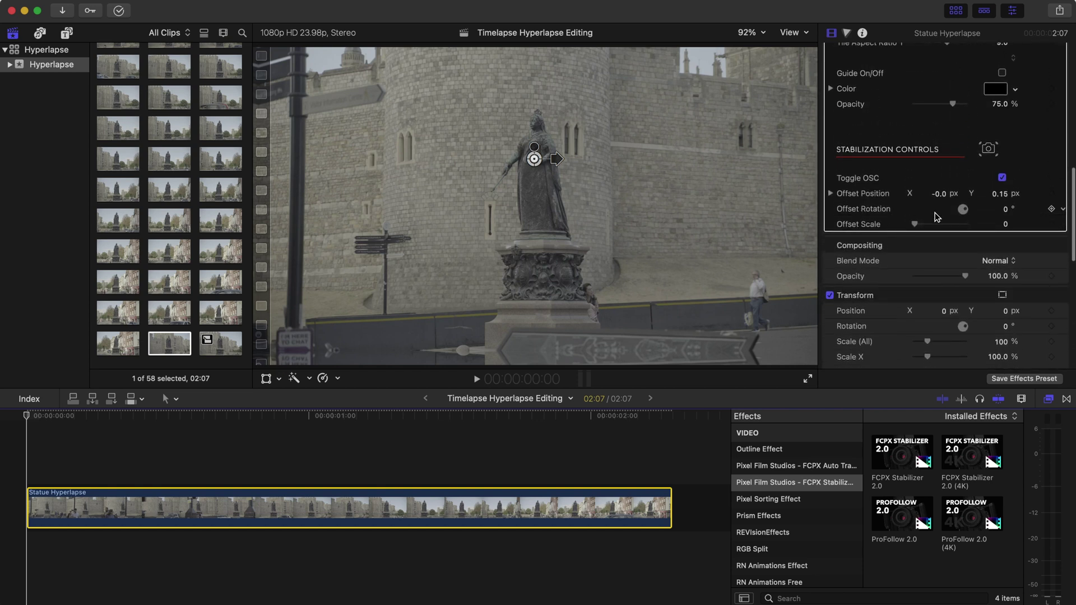
pyautogui.scroll(1, 935, 213)
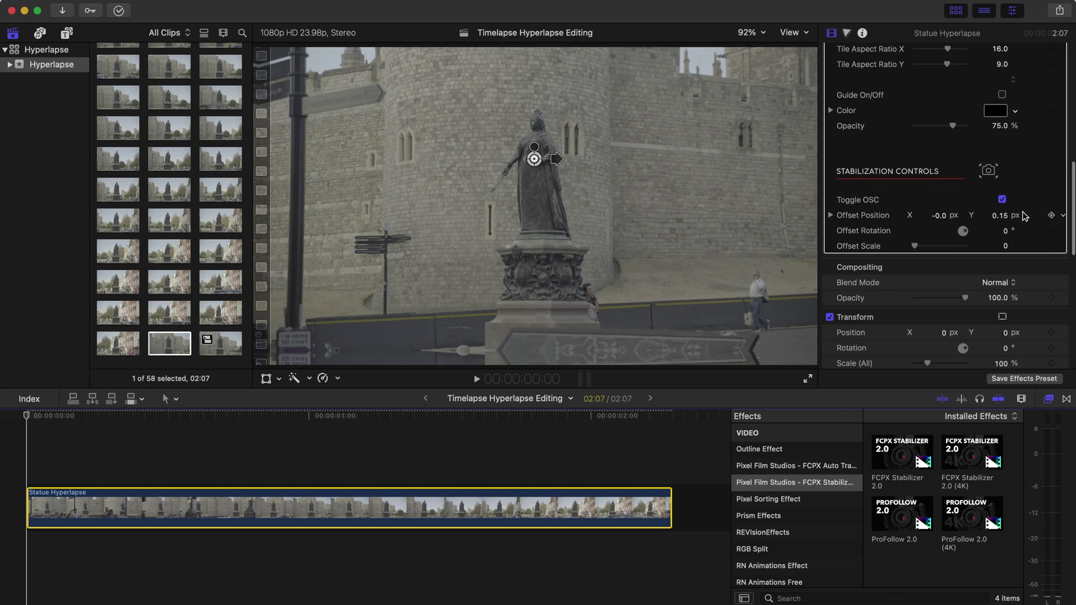
pyautogui.click(1051, 215)
# Keyframe the offsets at the start, then set Offset Rotation 8.0 and Offset Scale 12.0 near the end
pyautogui.click(1051, 231)
pyautogui.click(1051, 246)
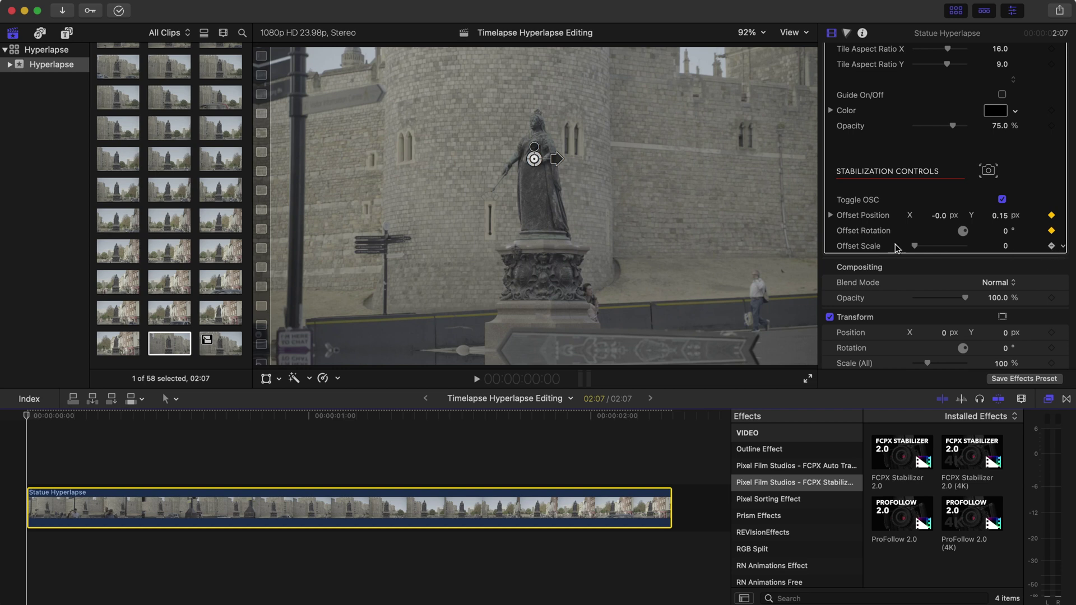
pyautogui.click(671, 415)
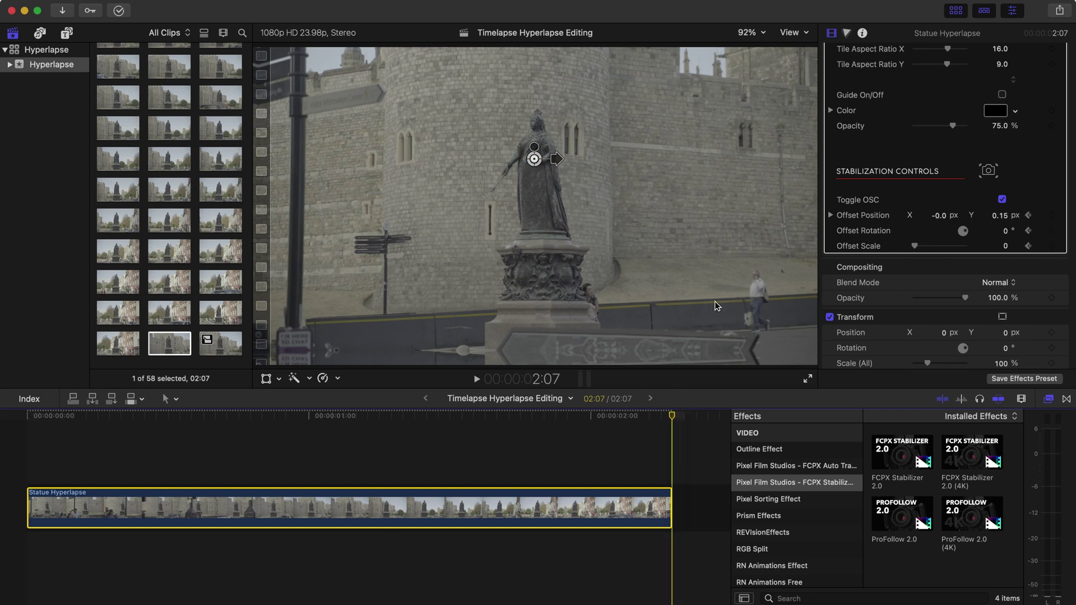
pyautogui.press('Left')
pyautogui.press('Left')
pyautogui.moveTo(1007, 235); pyautogui.dragTo(1001, 224)
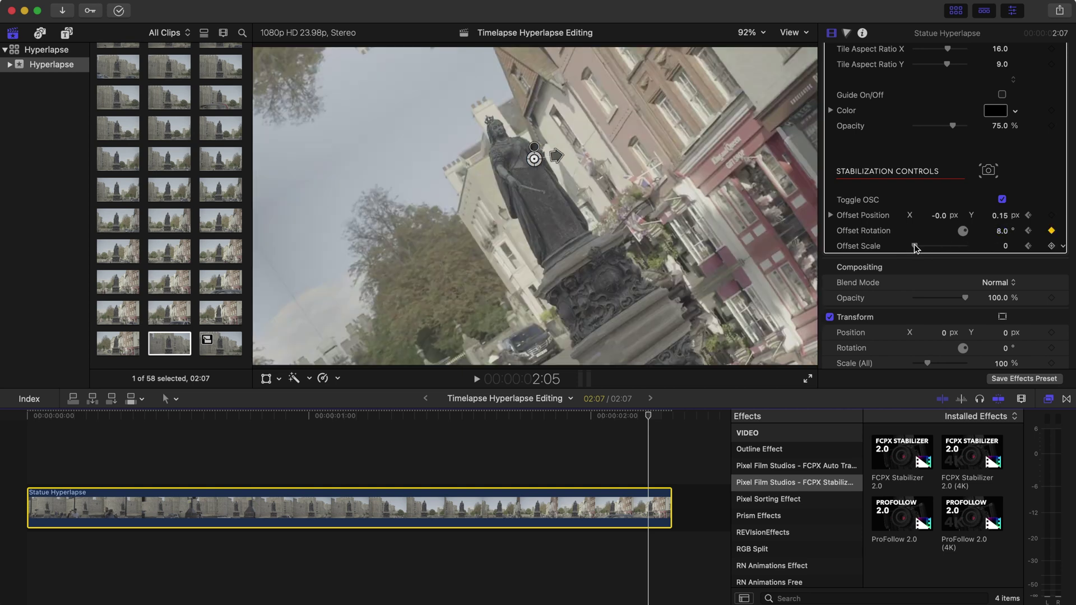
pyautogui.moveTo(913, 245); pyautogui.dragTo(933, 248)
pyautogui.press('space')
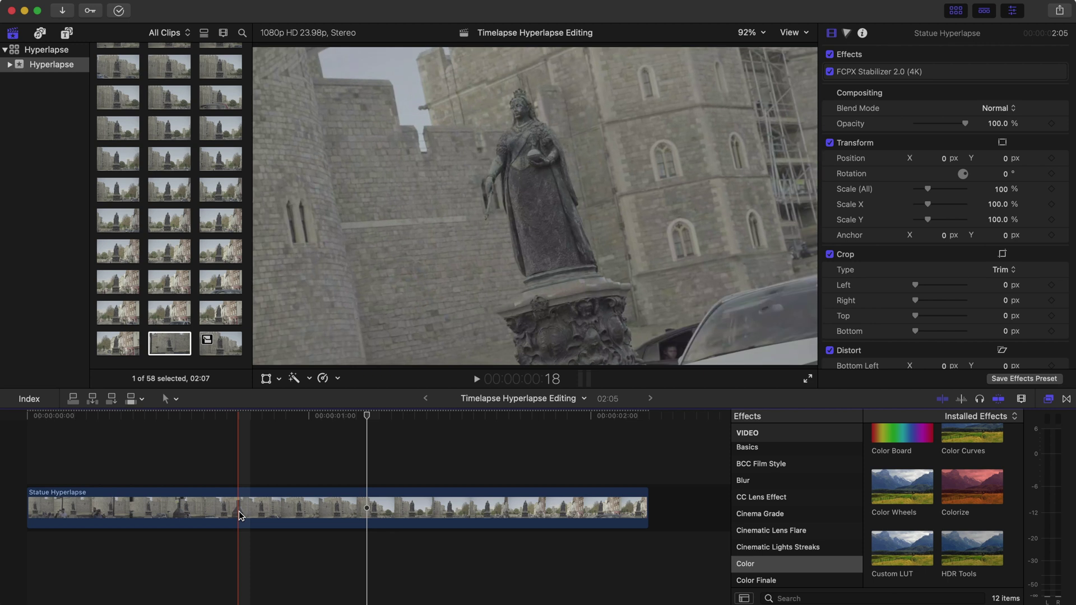
# Apply REVisionEffects' RSMB motion blur to the Statue Hyperlapse clip
pyautogui.click(239, 511)
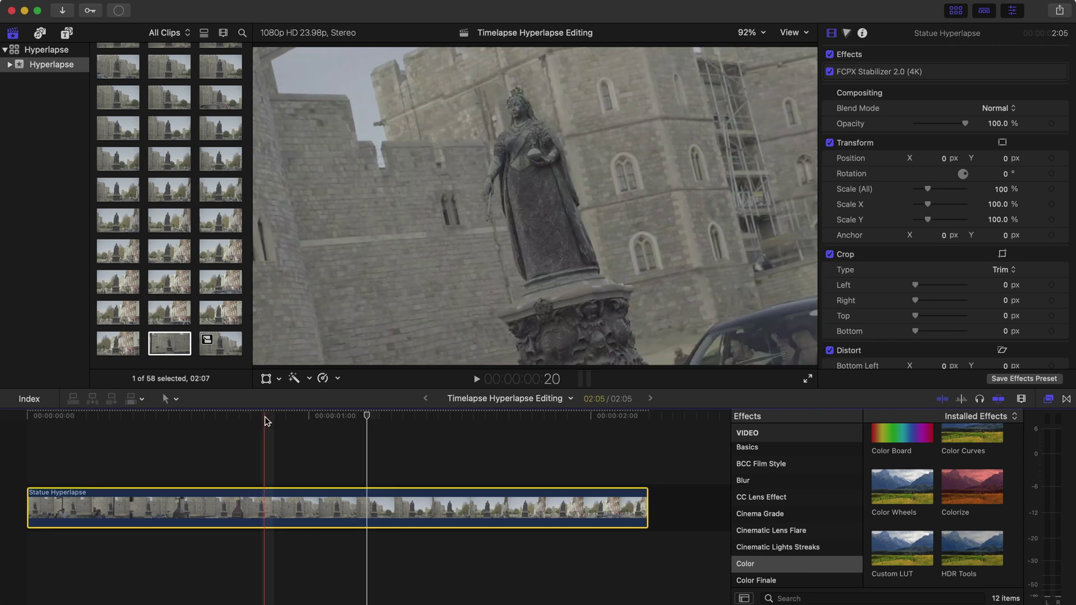
pyautogui.click(265, 419)
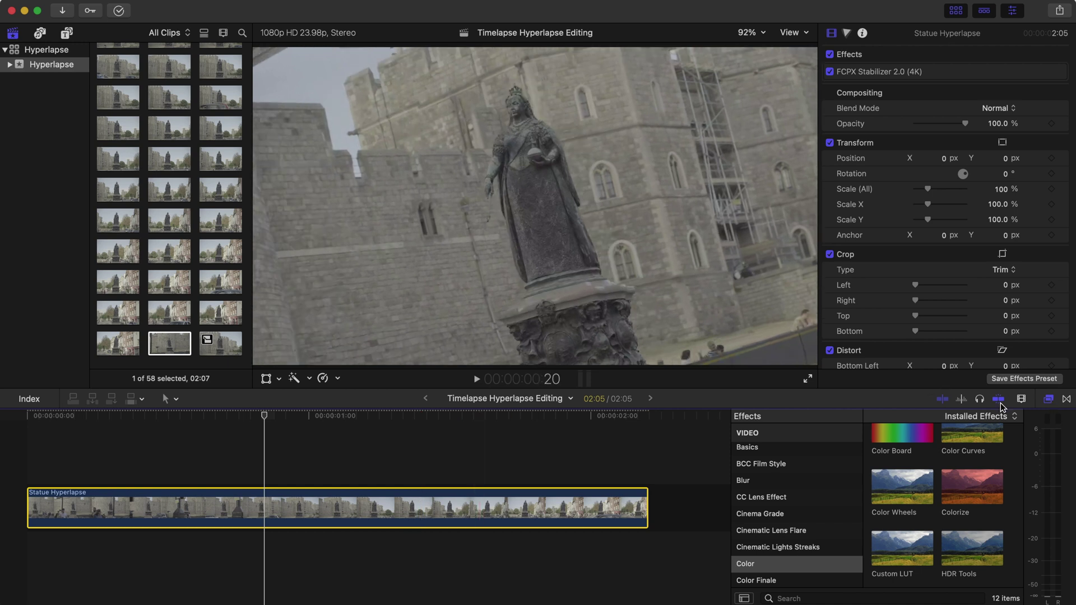
pyautogui.scroll(-10, 796, 514)
pyautogui.scroll(-8, 795, 510)
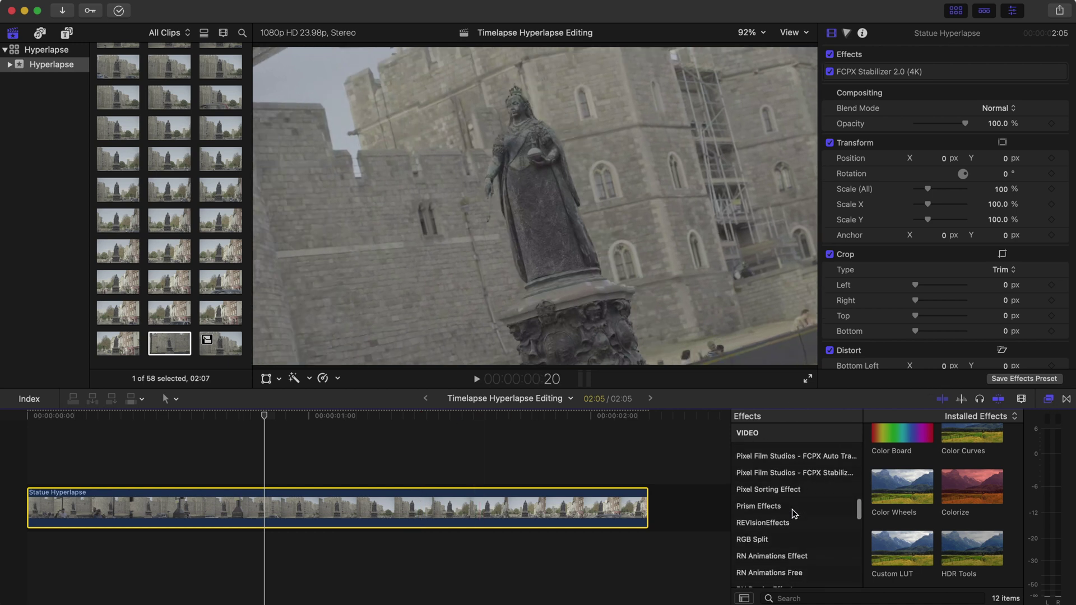
pyautogui.scroll(2, 792, 538)
pyautogui.click(790, 540)
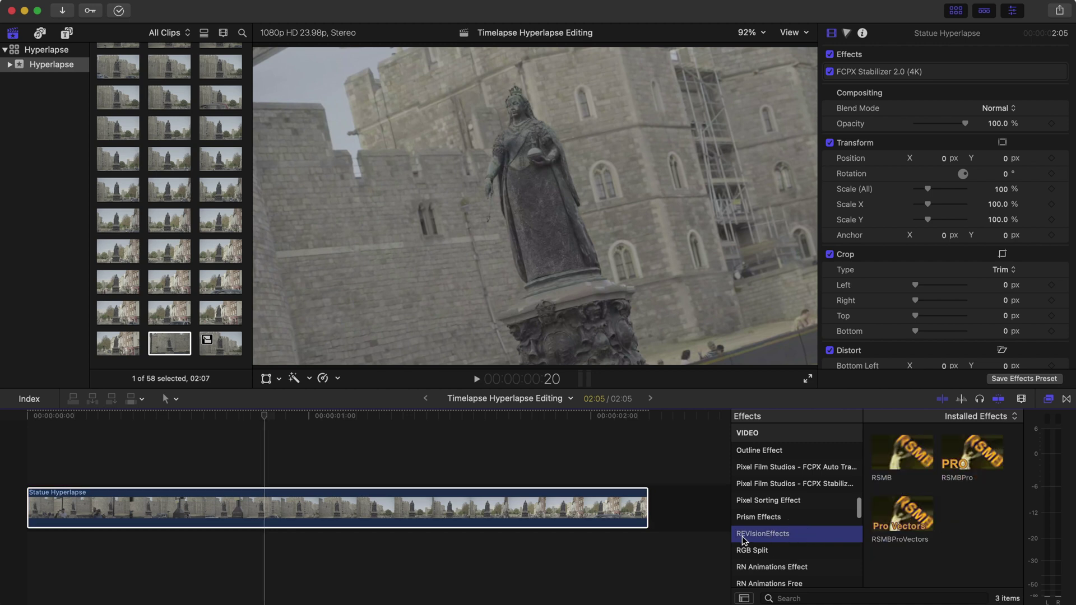
pyautogui.moveTo(915, 469); pyautogui.dragTo(291, 500)
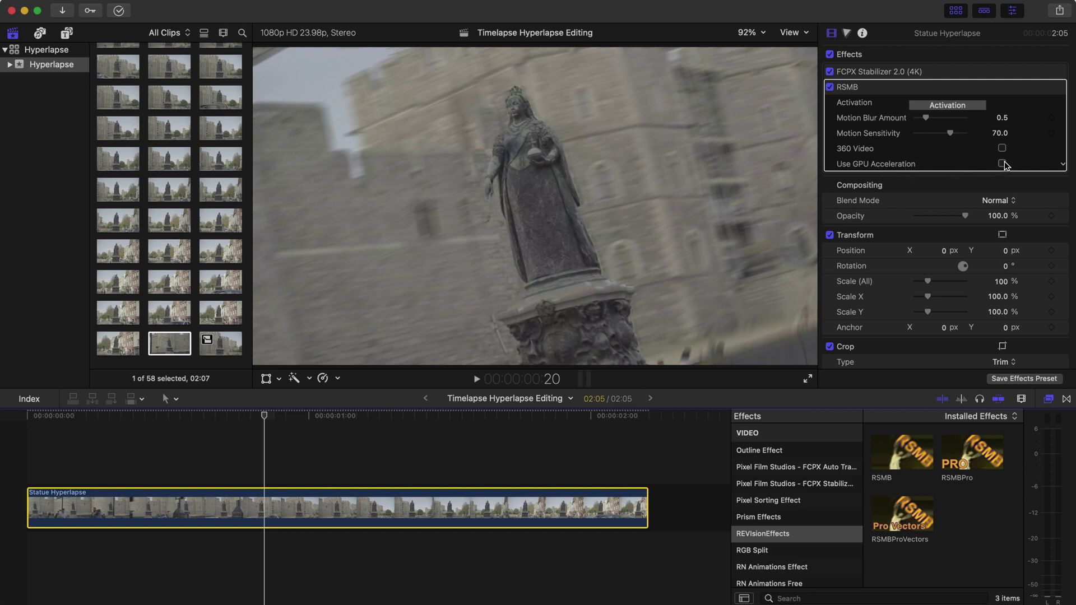
# Turn on GPU acceleration, set Motion Sensitivity to 49 and Motion Blur Amount to 0.3
pyautogui.click(1001, 164)
pyautogui.click(939, 133)
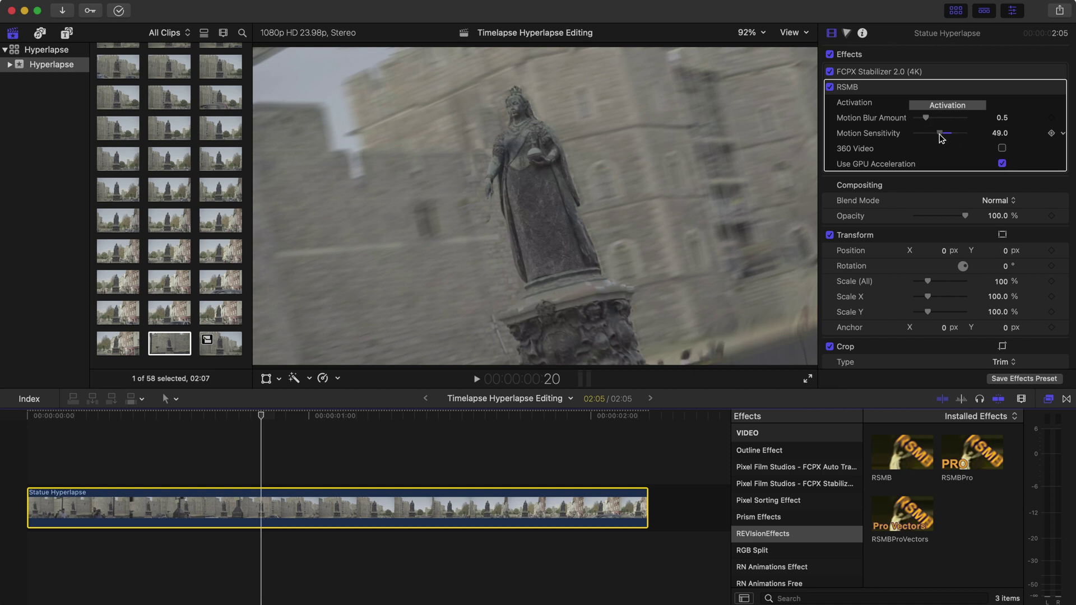
pyautogui.click(1002, 118)
pyautogui.write('0.')
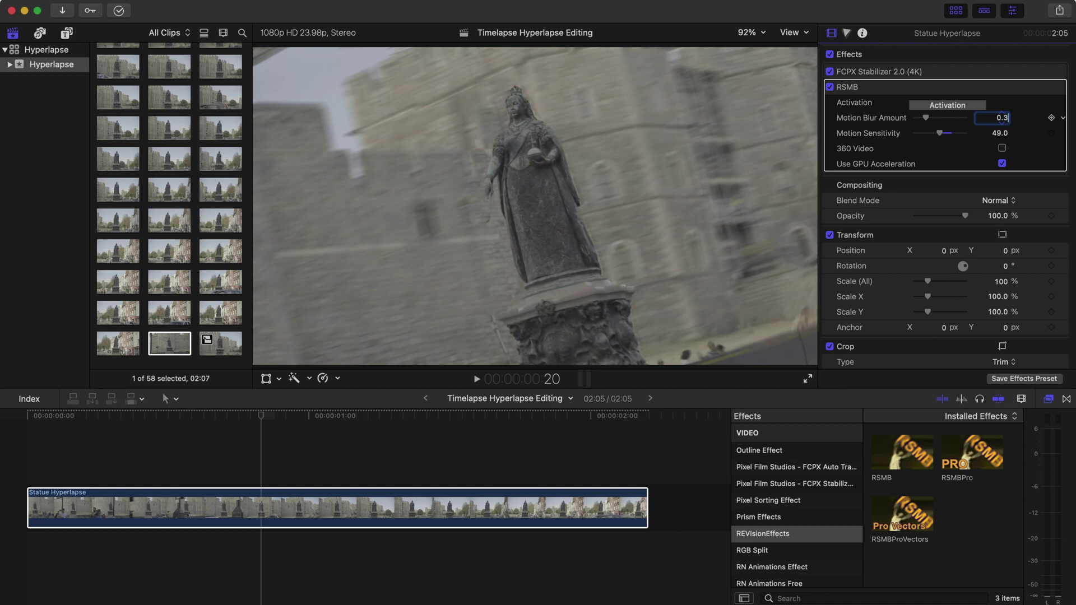
pyautogui.write('3')
# Confirm RSMB Motion Sensitivity at 73.0 and apply the Custom LUT effect from Color effects
pyautogui.scroll(5, 779, 504)
pyautogui.click(779, 486)
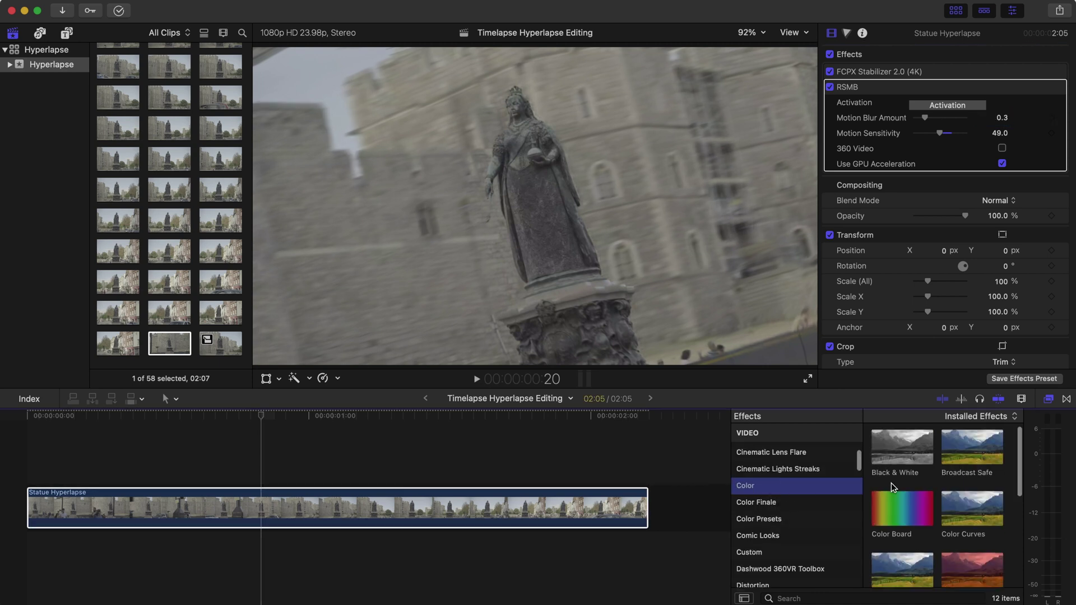
pyautogui.scroll(-5, 889, 482)
pyautogui.scroll(2, 890, 482)
pyautogui.click(896, 452)
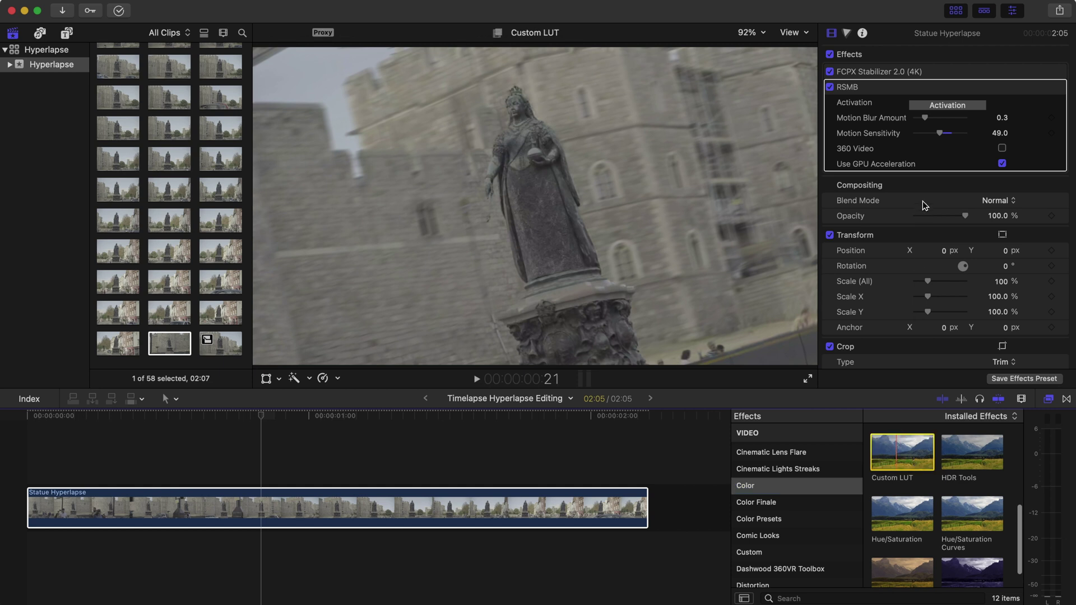
pyautogui.press('Return')
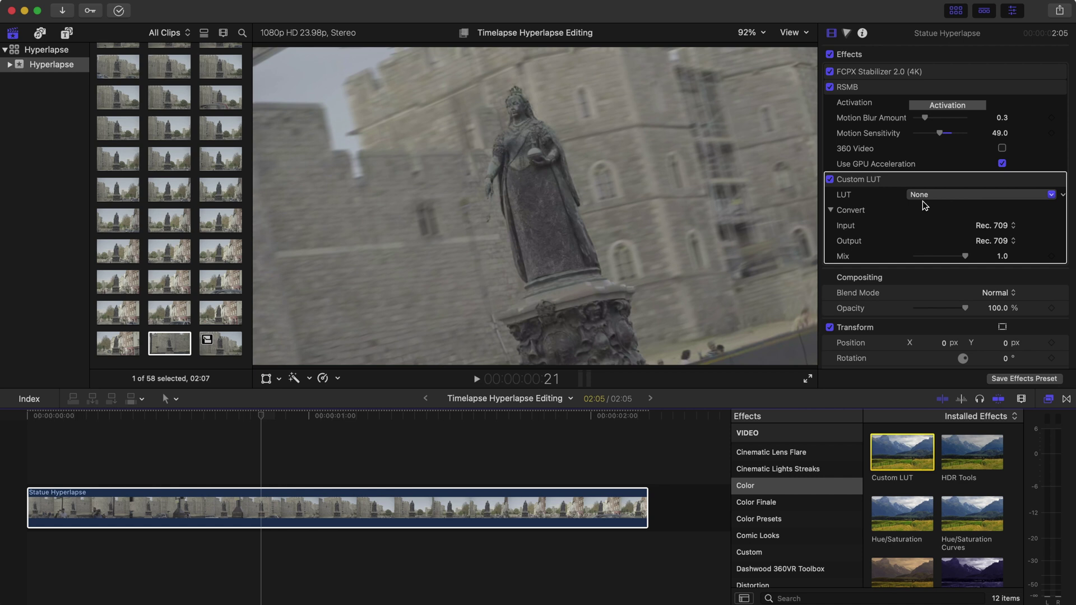
# Set the Custom LUT to A3 and return the playhead to the clip's start
pyautogui.click(937, 194)
pyautogui.moveTo(951, 270)
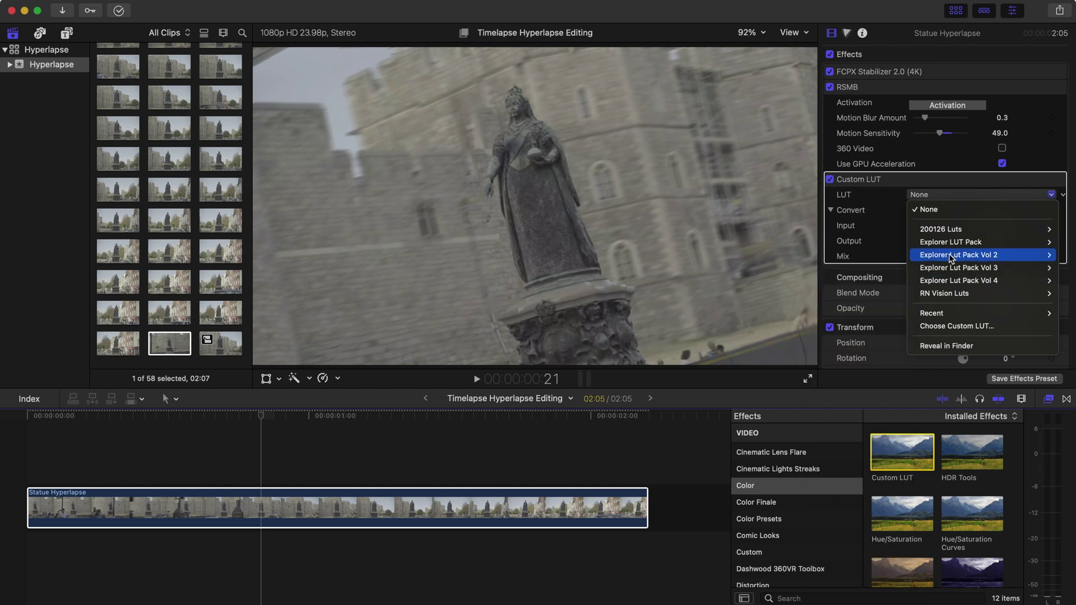
pyautogui.click(866, 281)
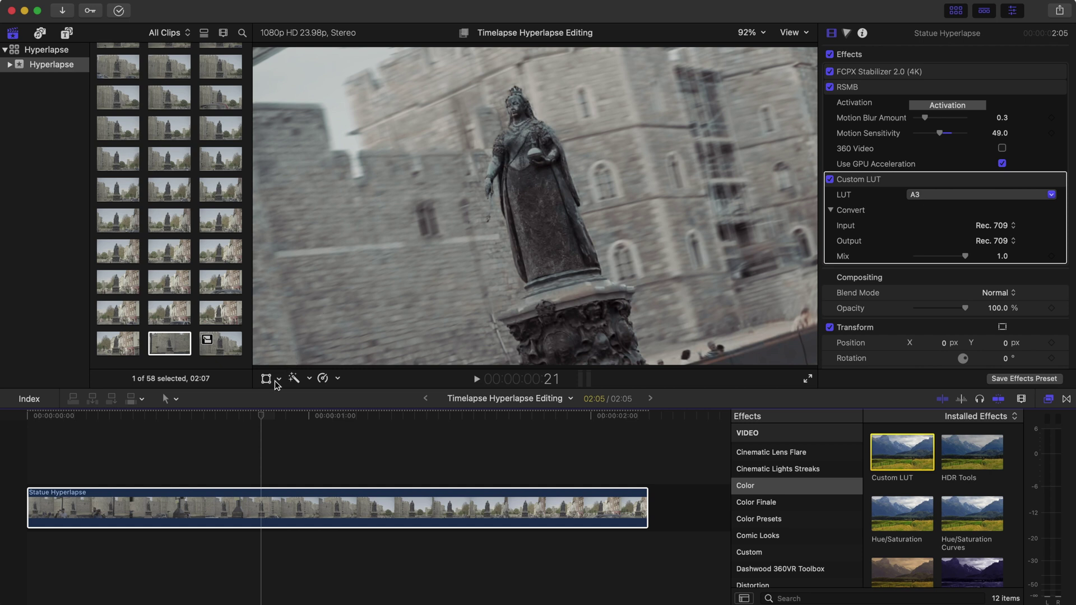
pyautogui.moveTo(253, 415); pyautogui.dragTo(24, 488)
pyautogui.press('space')
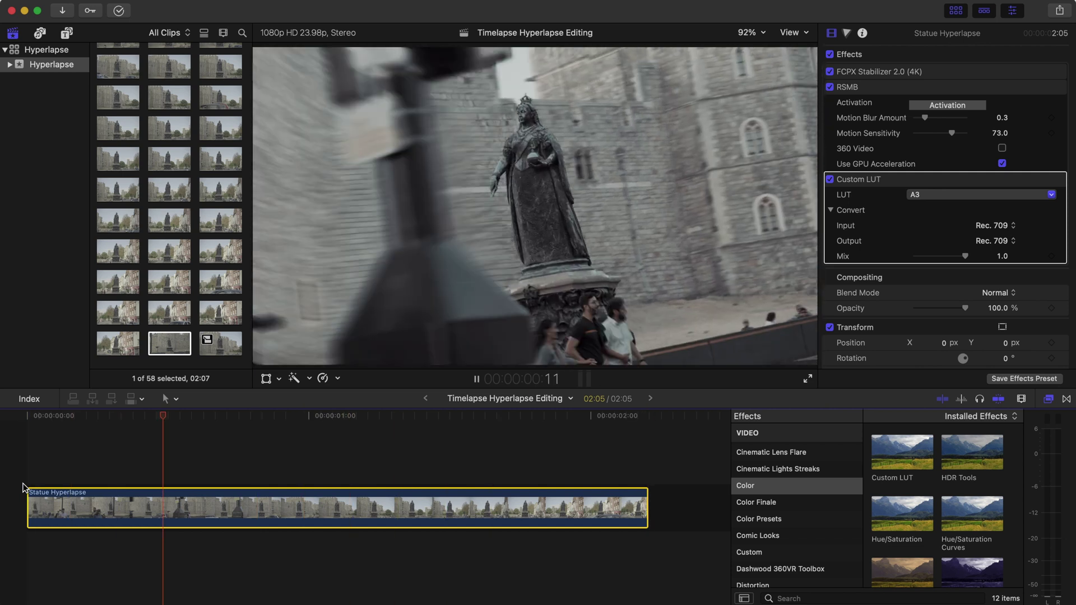
pyautogui.click(65, 434)
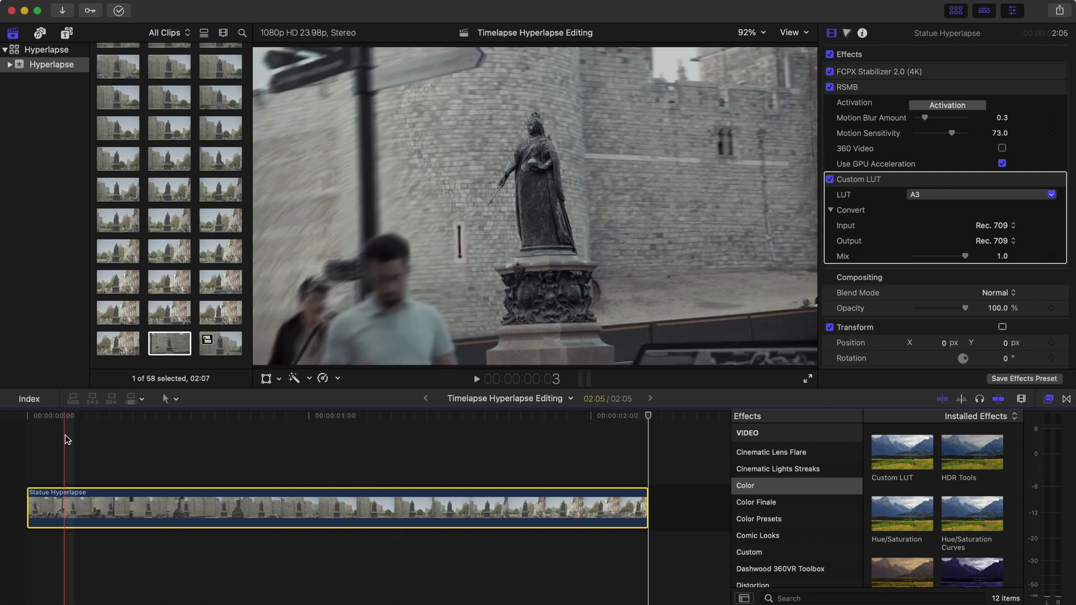